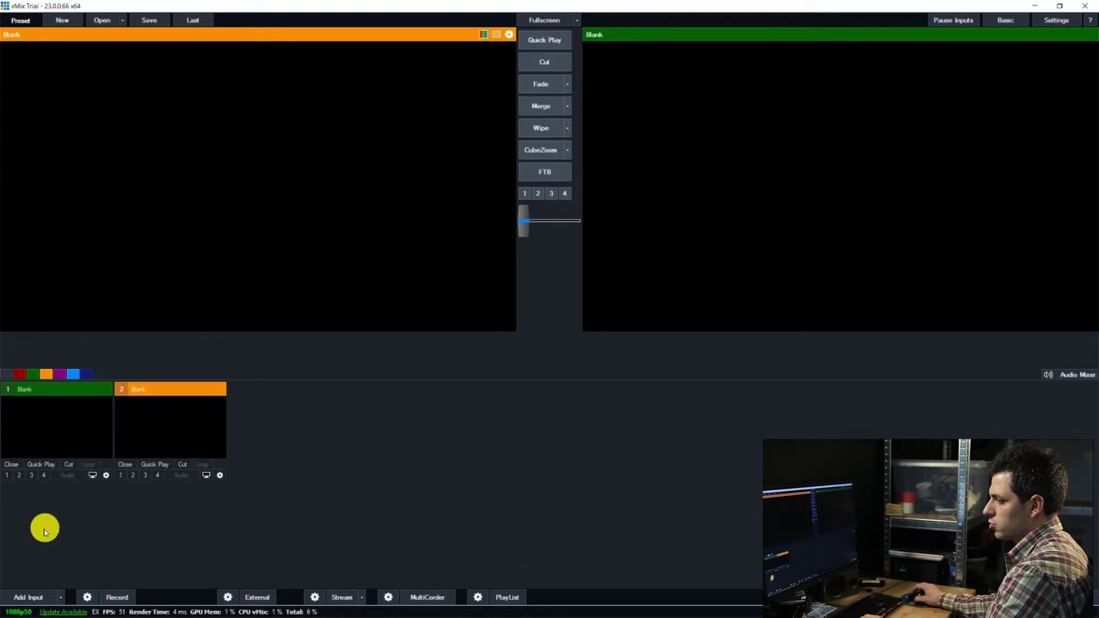
Step: Add the TimerClock title from the Timer templates as a new input
click(28, 602)
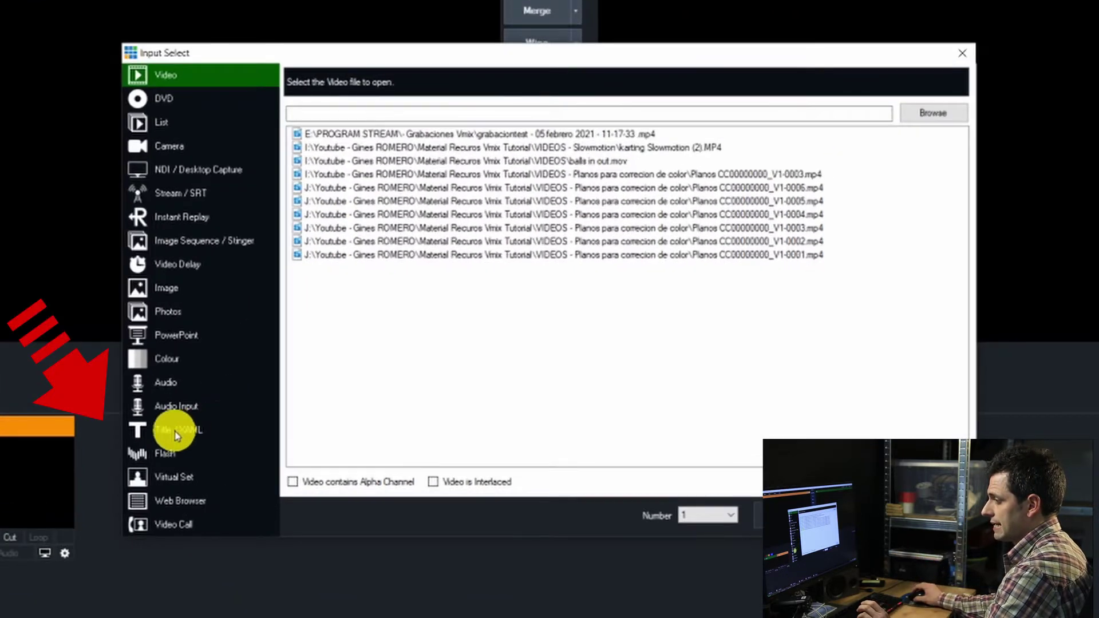
click(293, 391)
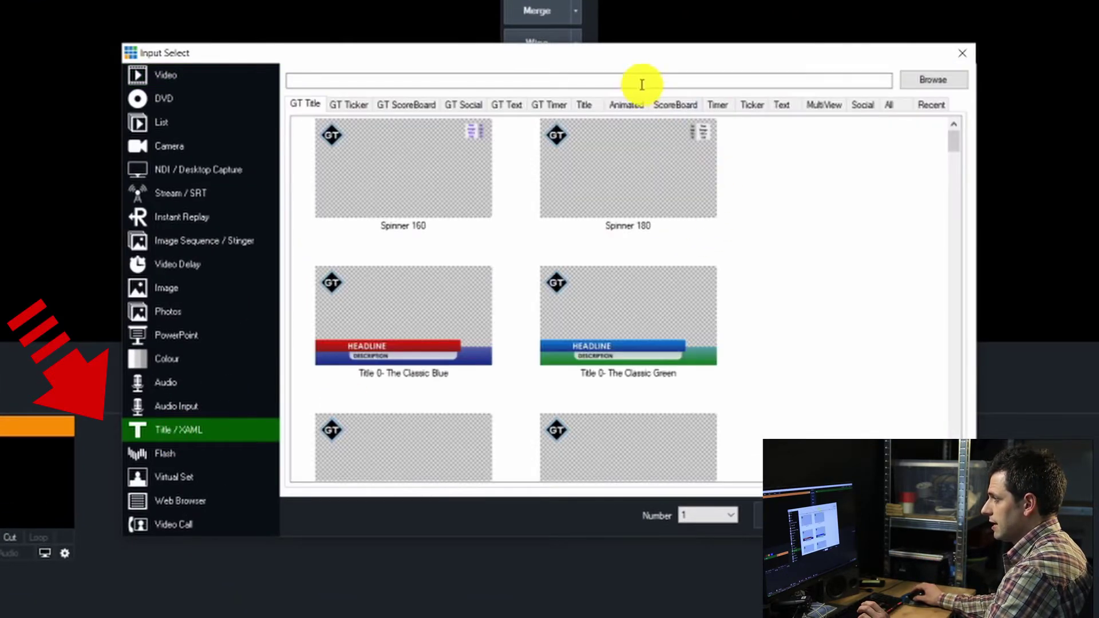
click(718, 106)
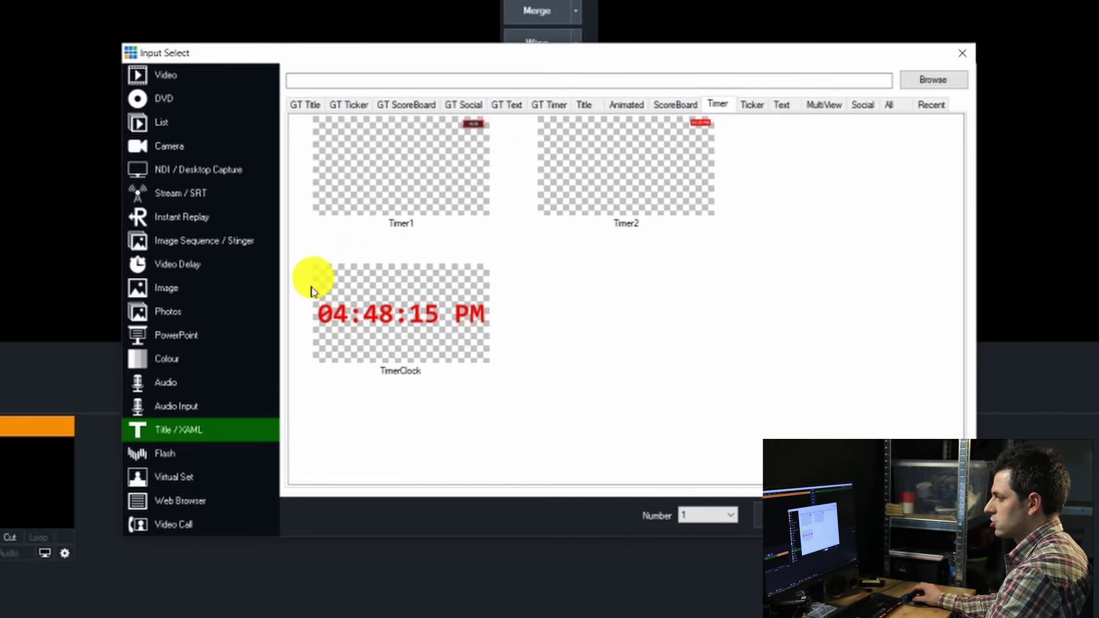
click(412, 301)
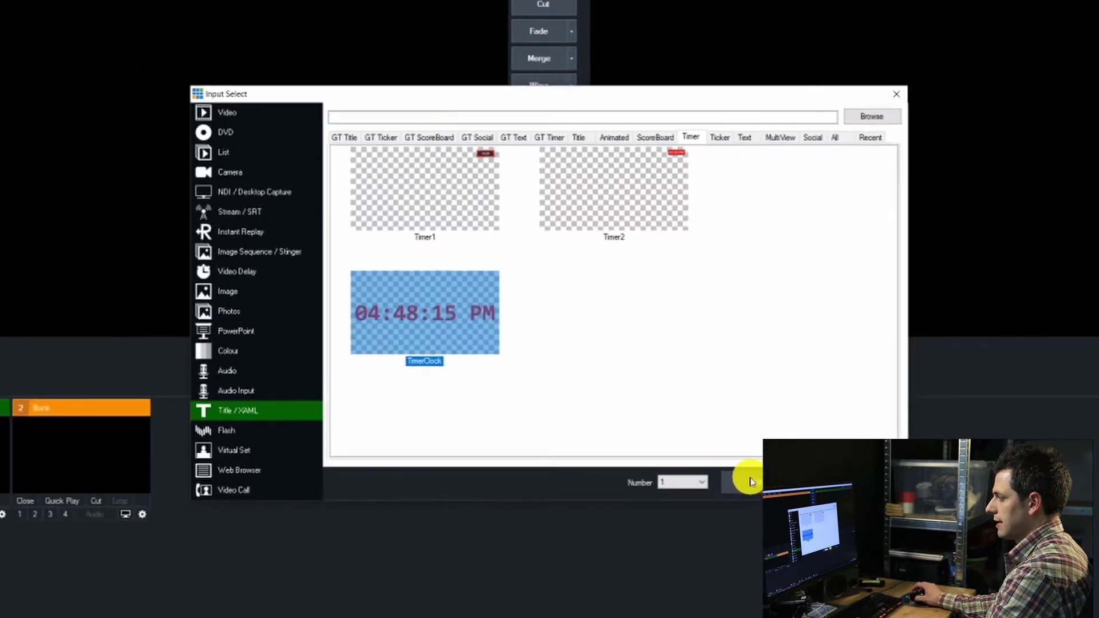
click(791, 518)
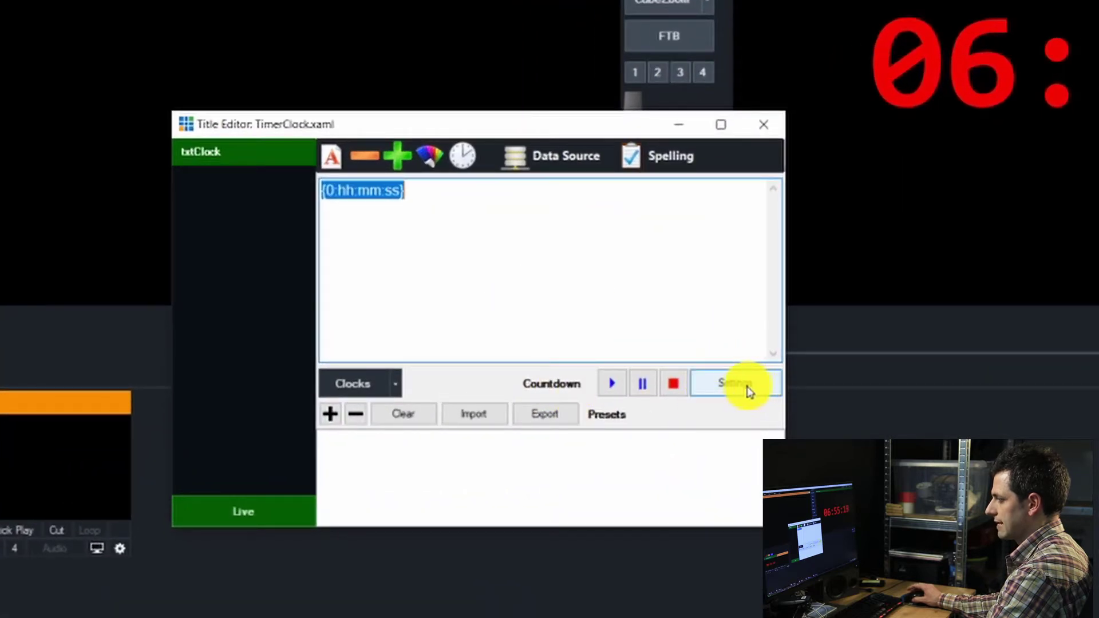
Step: Set the TimerClock countdown's duration to 00:02:00 and its display format to mm:ss
click(747, 390)
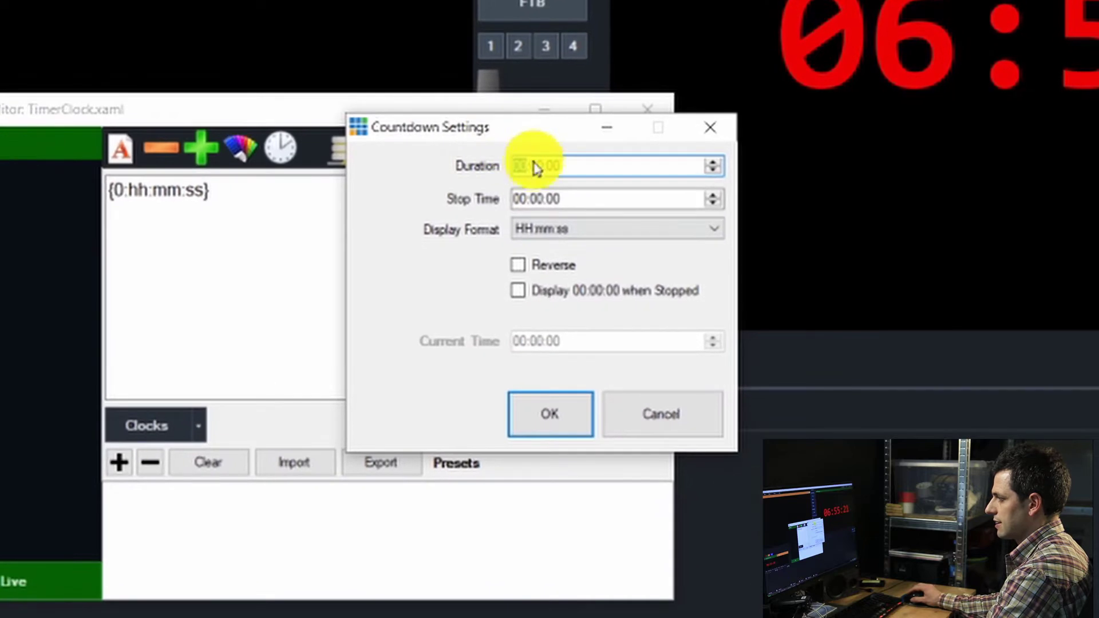
click(538, 172)
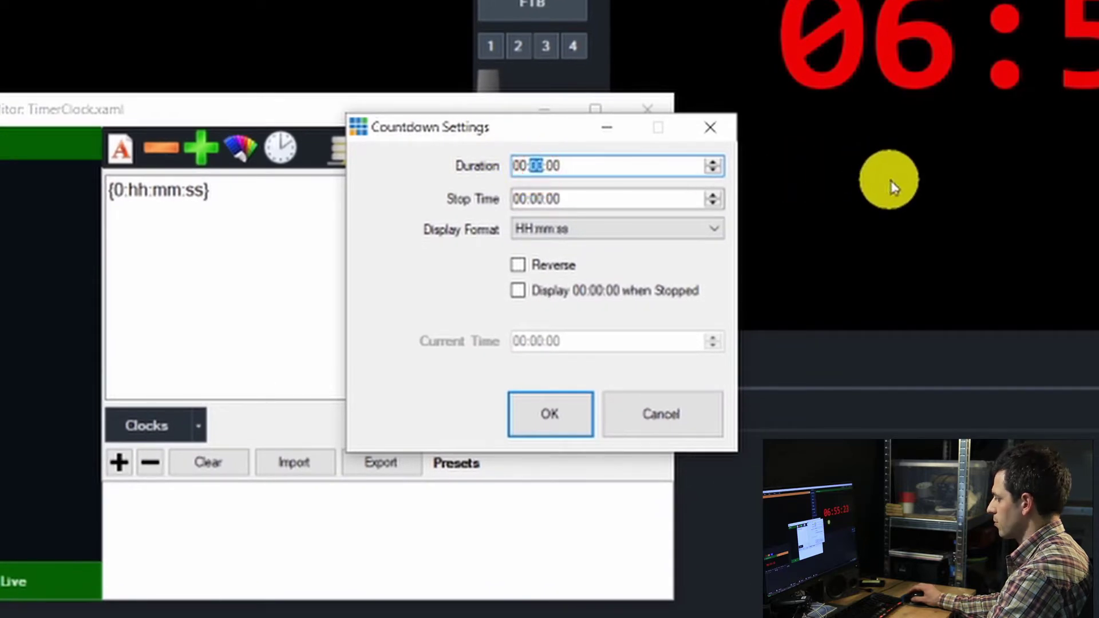
text(2)
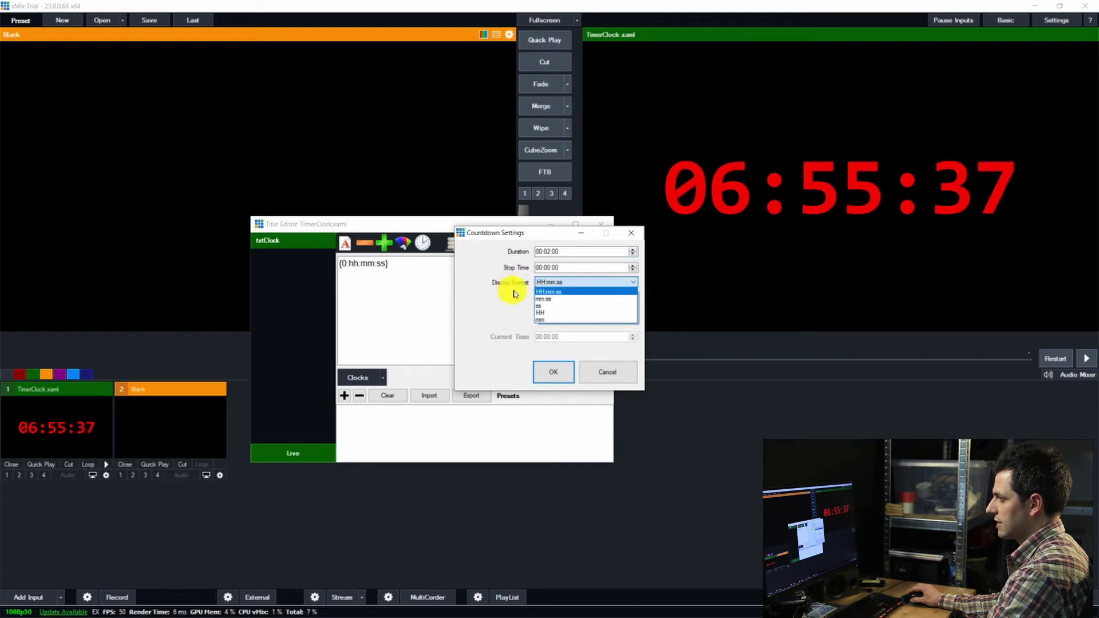
click(548, 299)
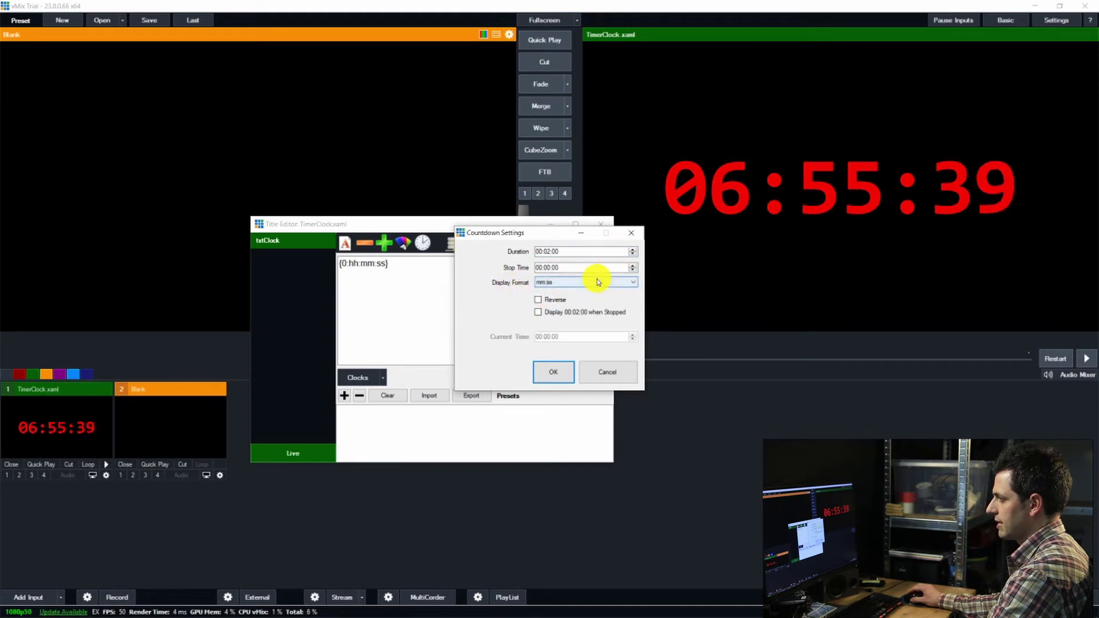
click(556, 372)
Step: Test the TimerClock countdown by starting and stopping it twice, keeping the title editor clear of the output view
drag(486, 225, 440, 219)
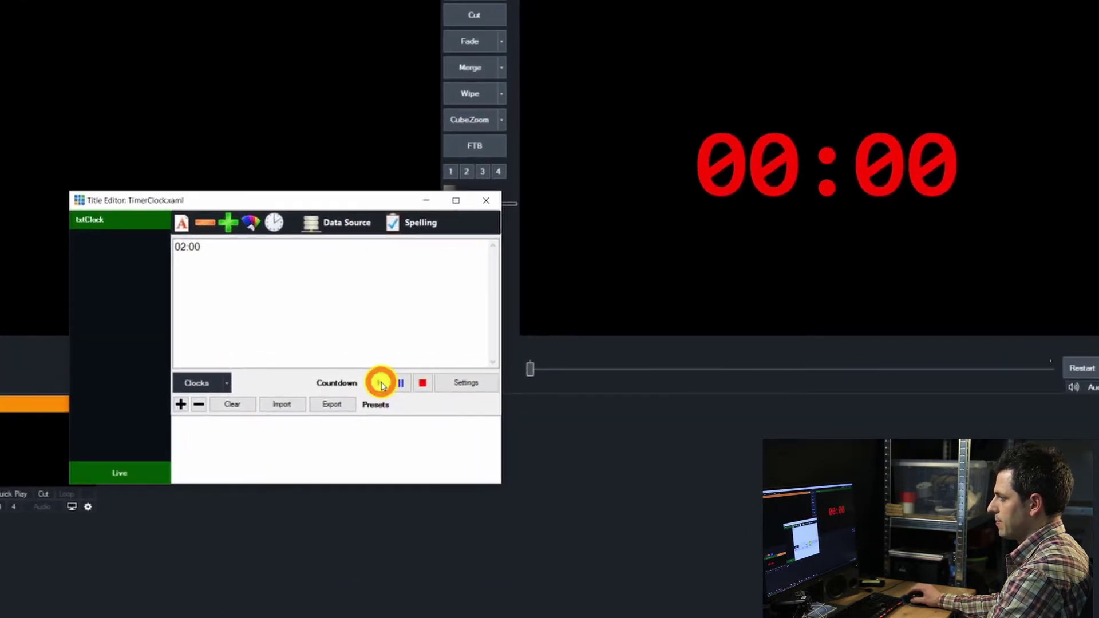
click(379, 383)
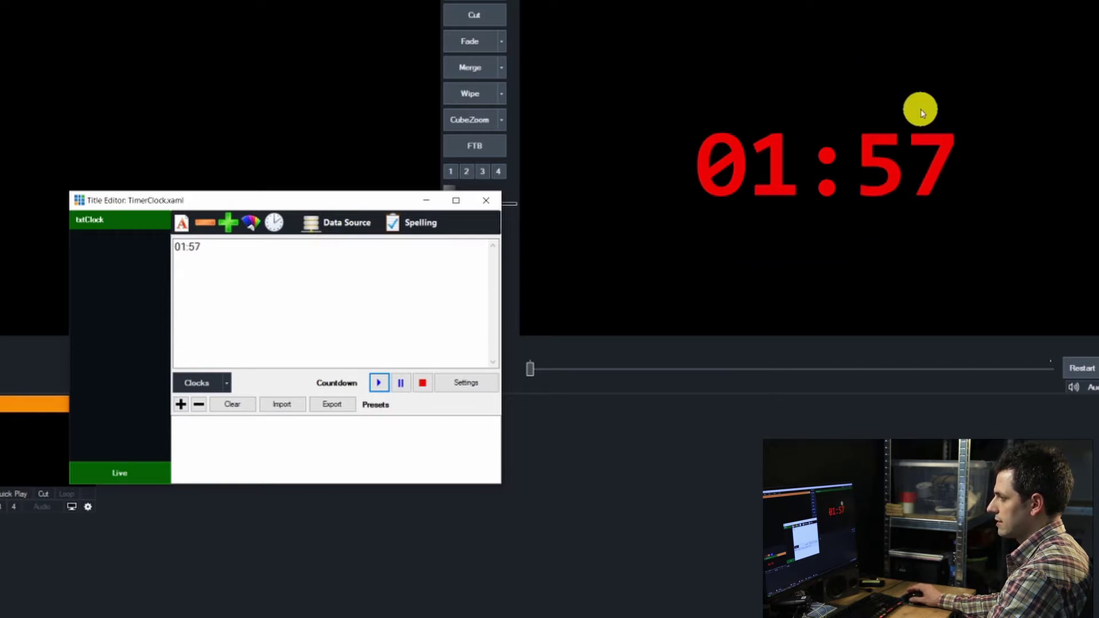
drag(341, 200, 267, 160)
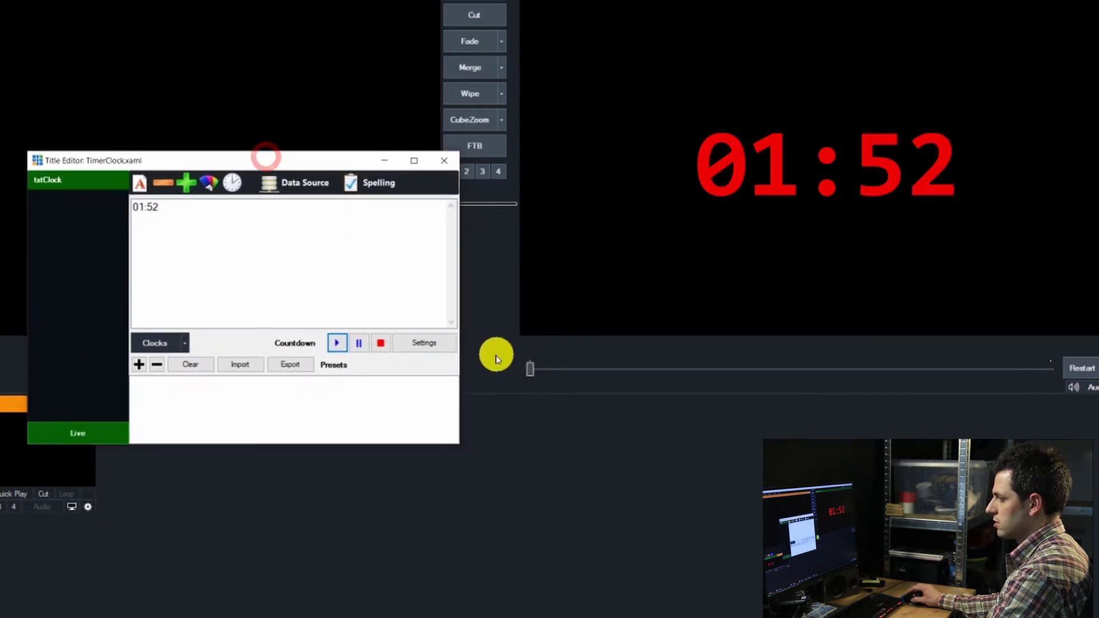
click(382, 344)
click(337, 344)
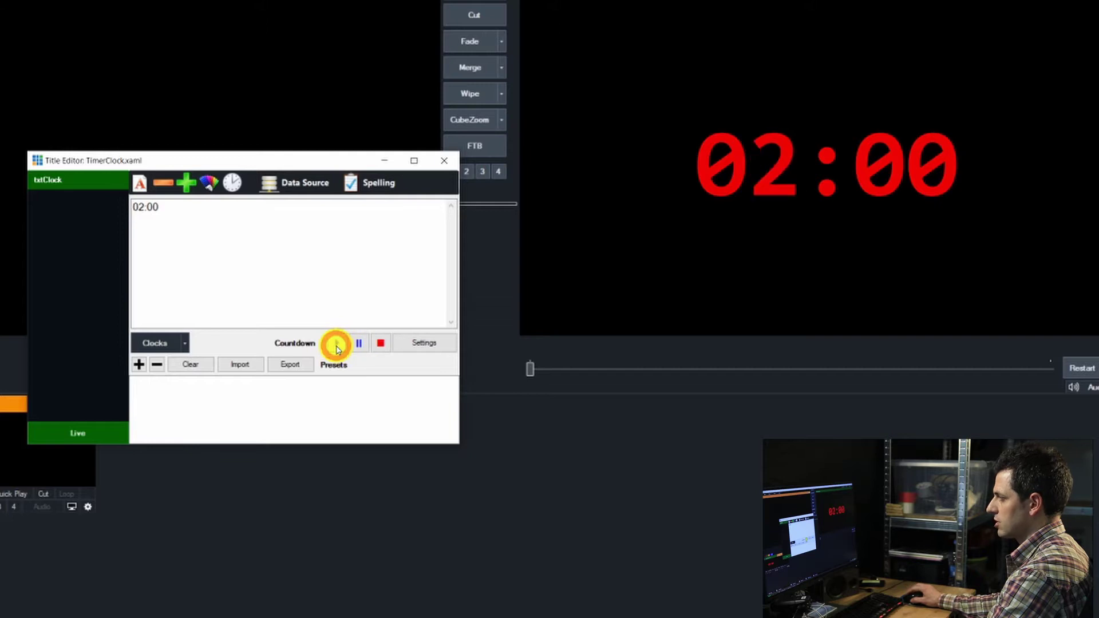
click(382, 343)
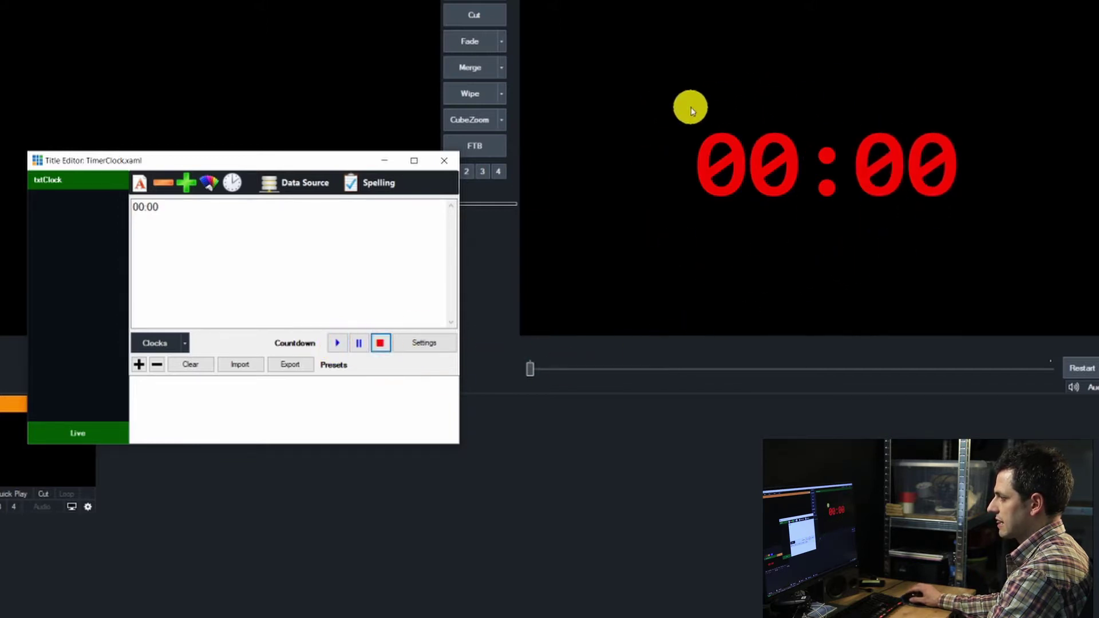
Step: Make the countdown display 02:00 when stopped and close the title editor
click(435, 346)
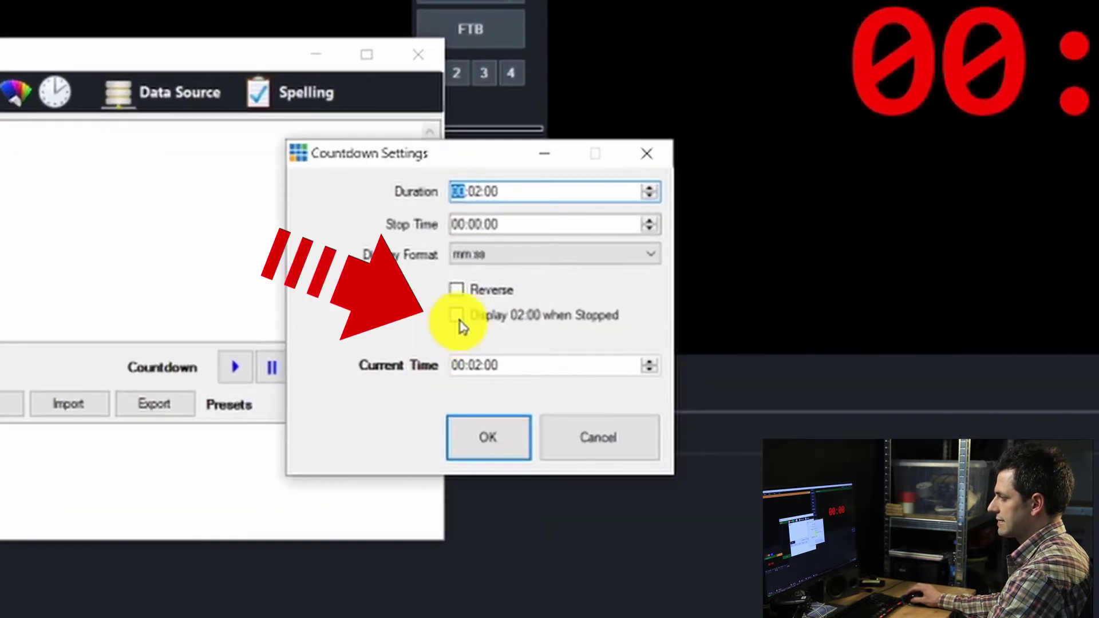
click(455, 316)
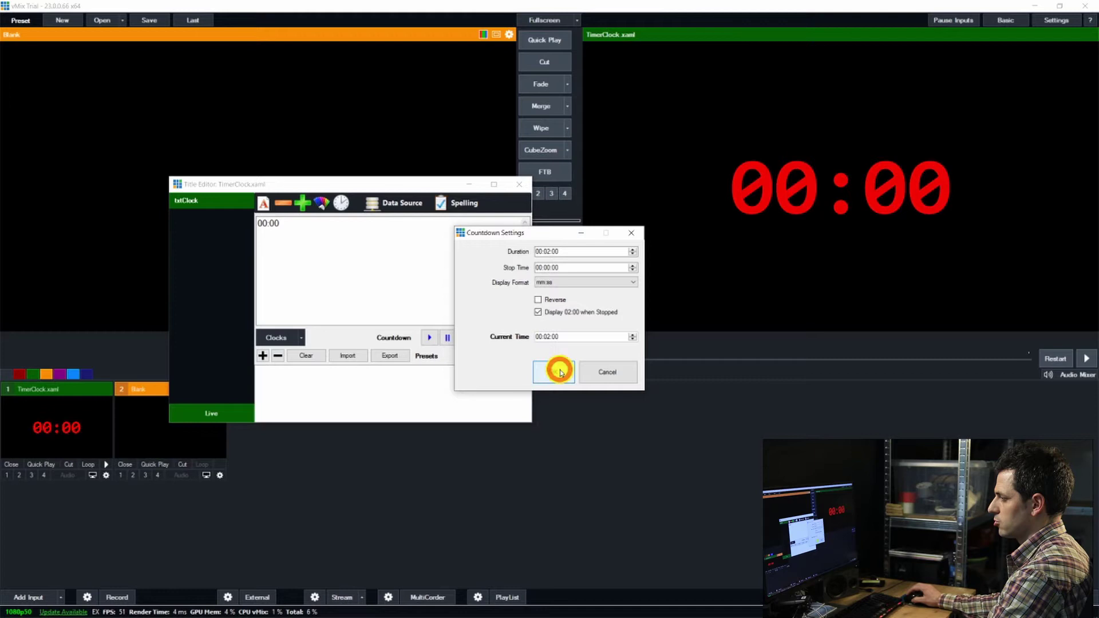
click(559, 371)
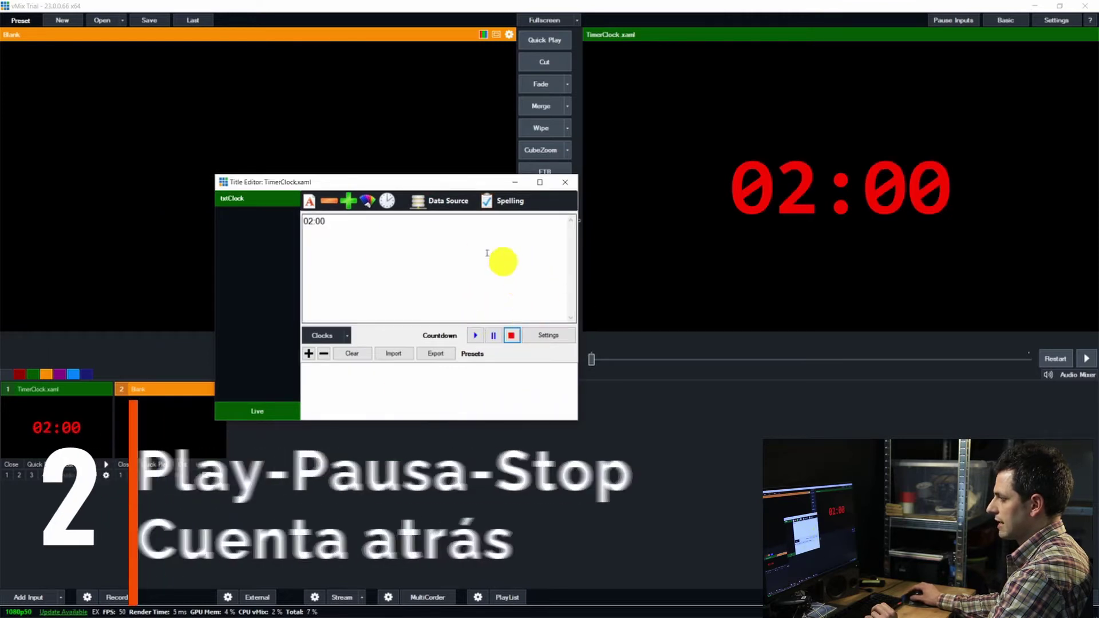
click(566, 182)
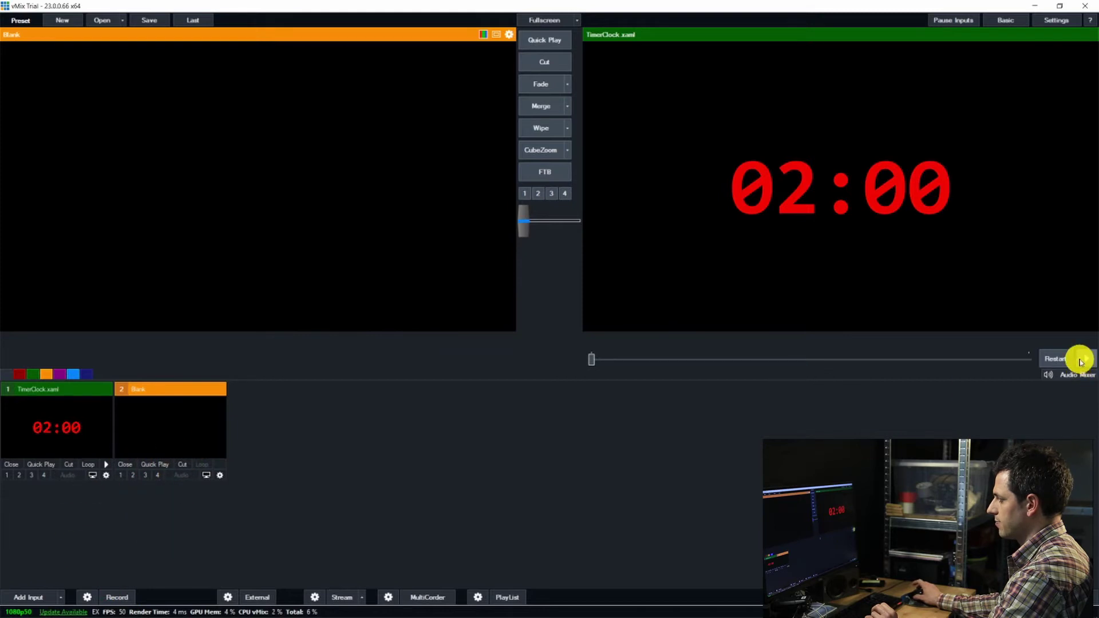
Step: Reopen the TimerClock input's title editor to review its countdown controls, and close it
right_click(103, 438)
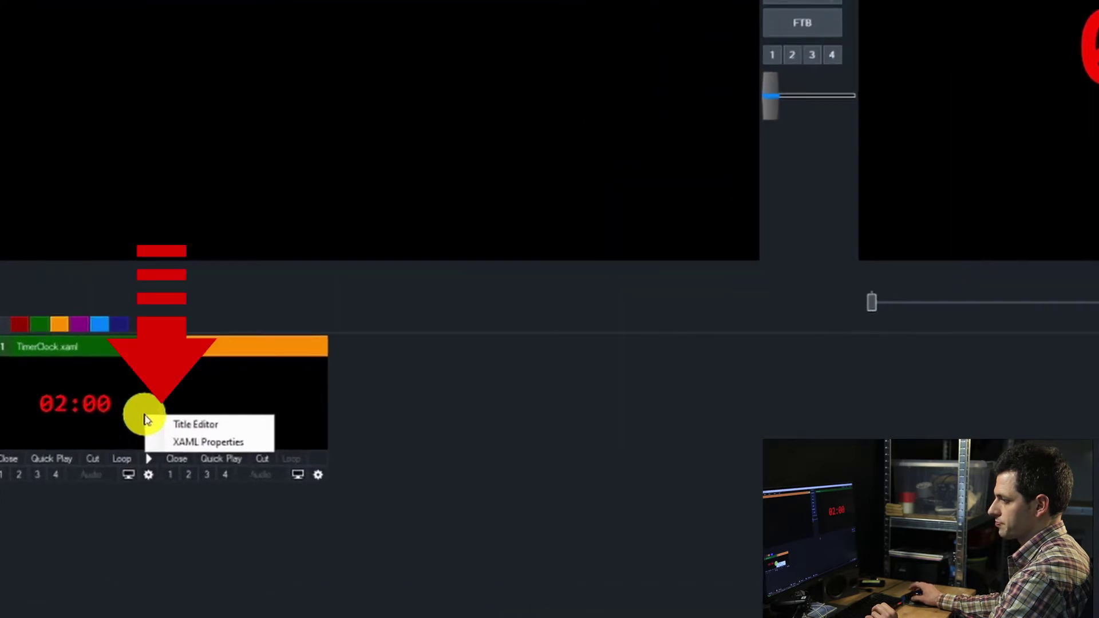
click(175, 428)
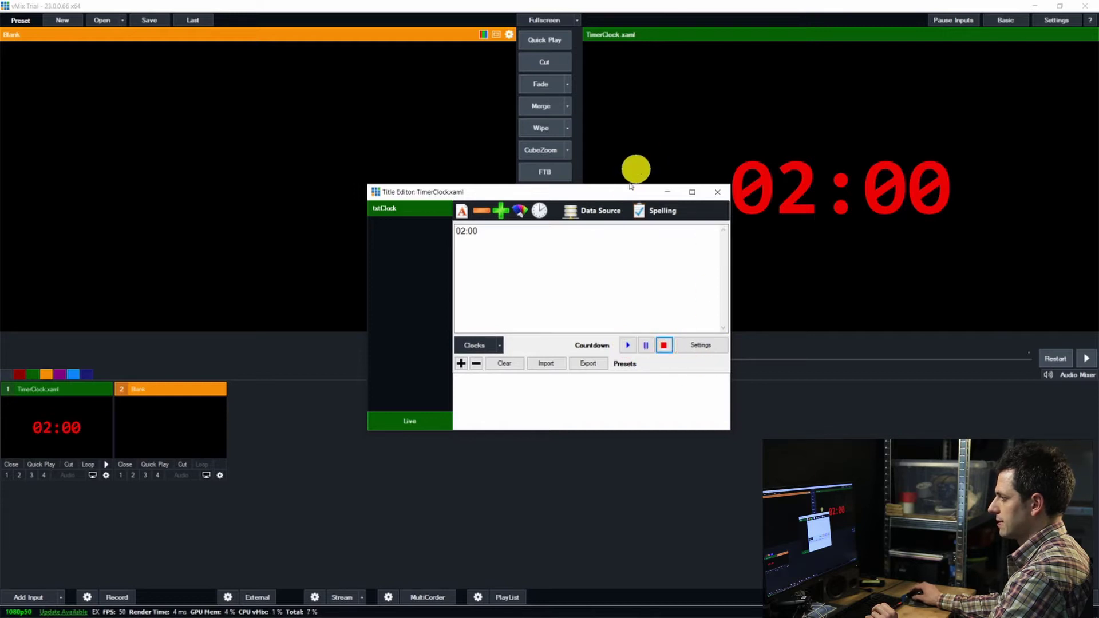
drag(630, 186, 529, 224)
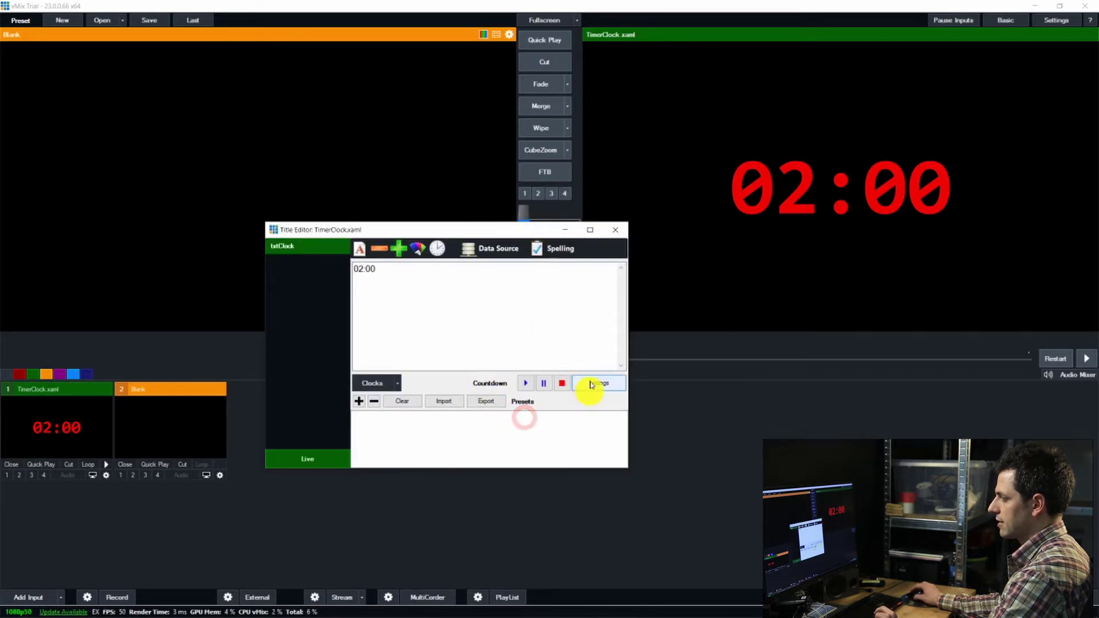
click(618, 231)
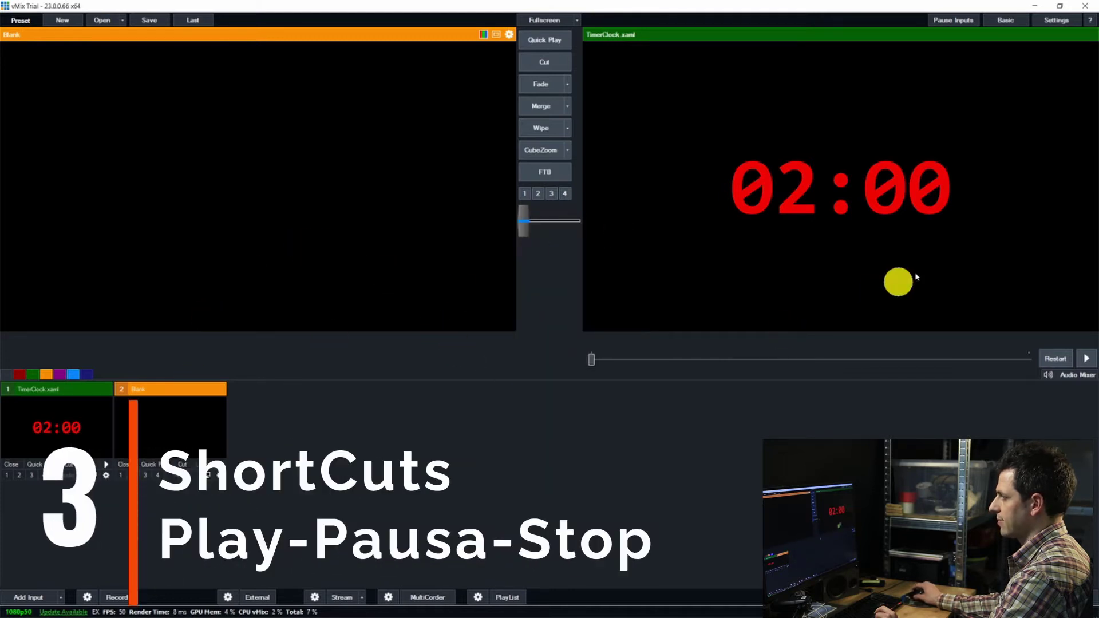
Step: Create a new shortcut in the application settings and assign the Home key to it
click(1053, 20)
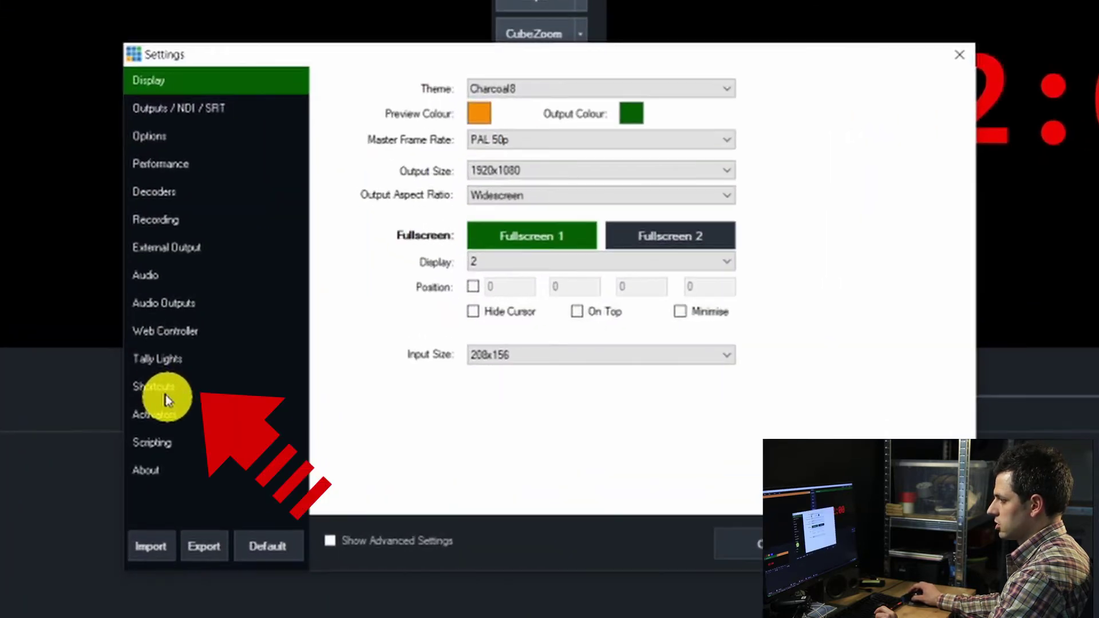
click(326, 353)
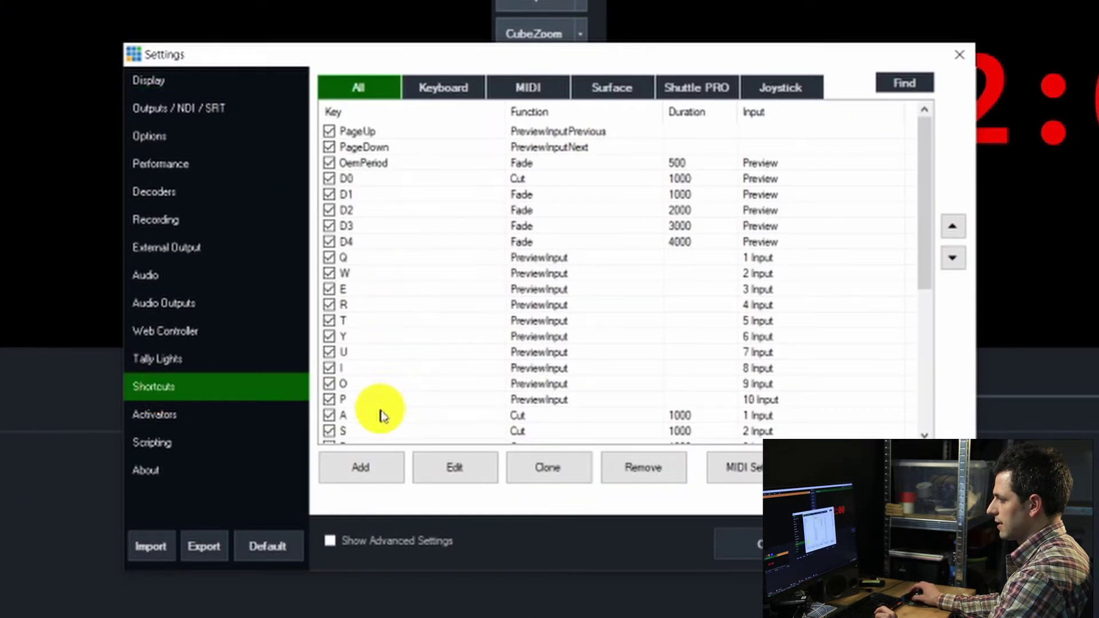
click(367, 469)
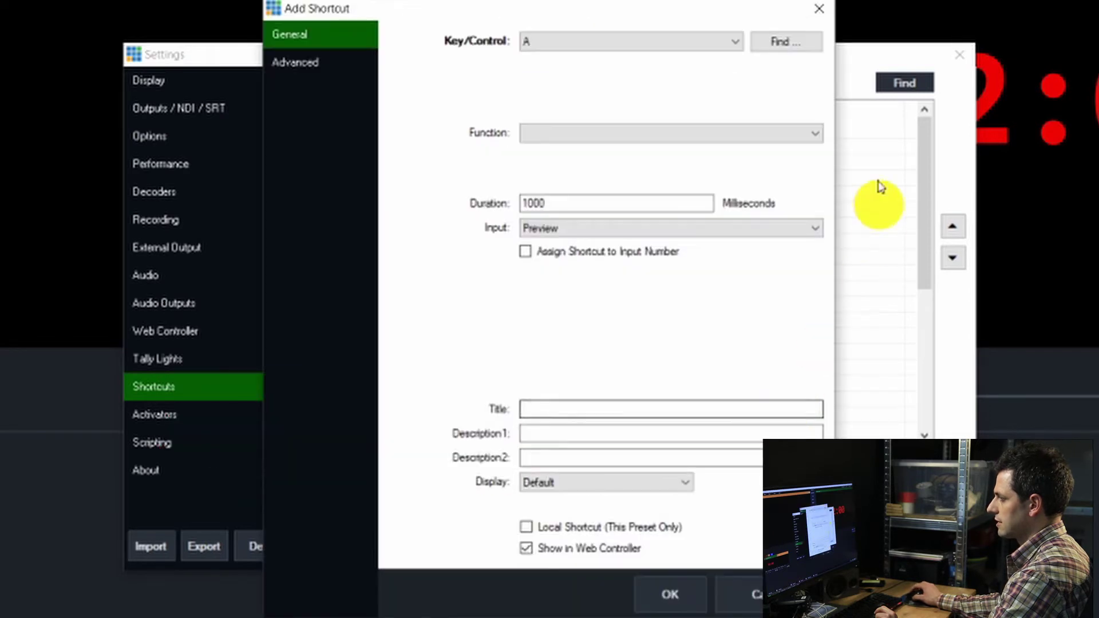
click(782, 41)
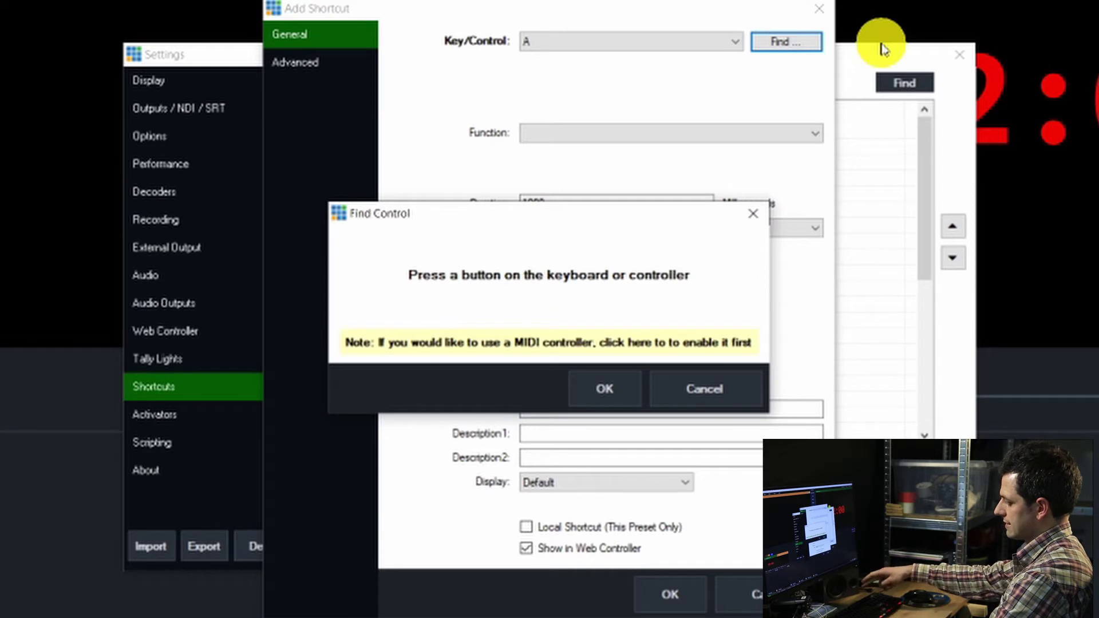
key(Home)
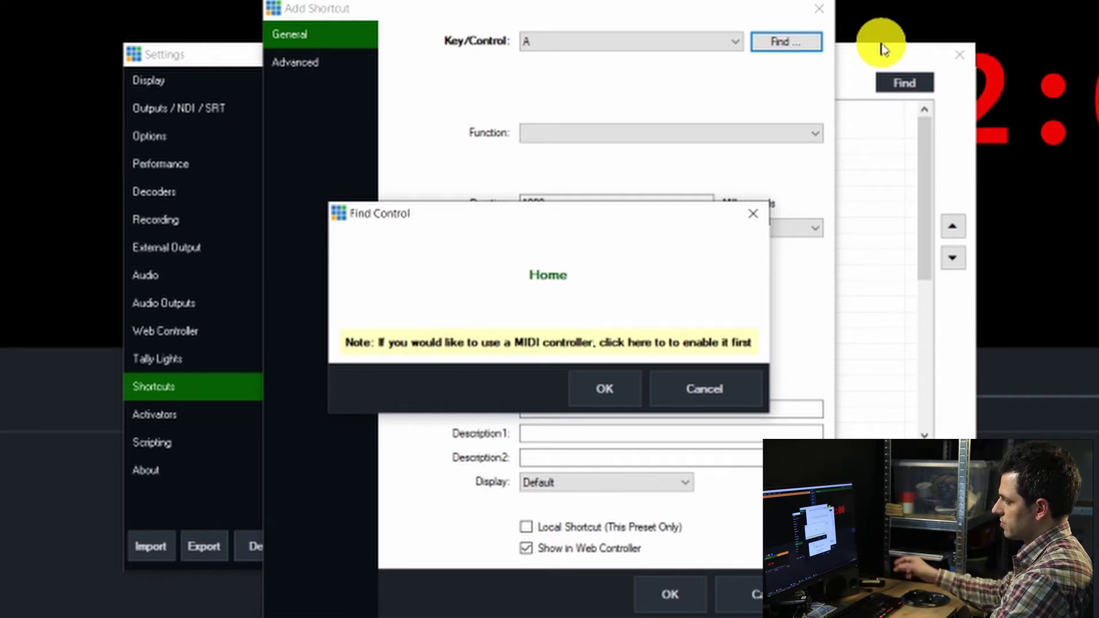
click(605, 392)
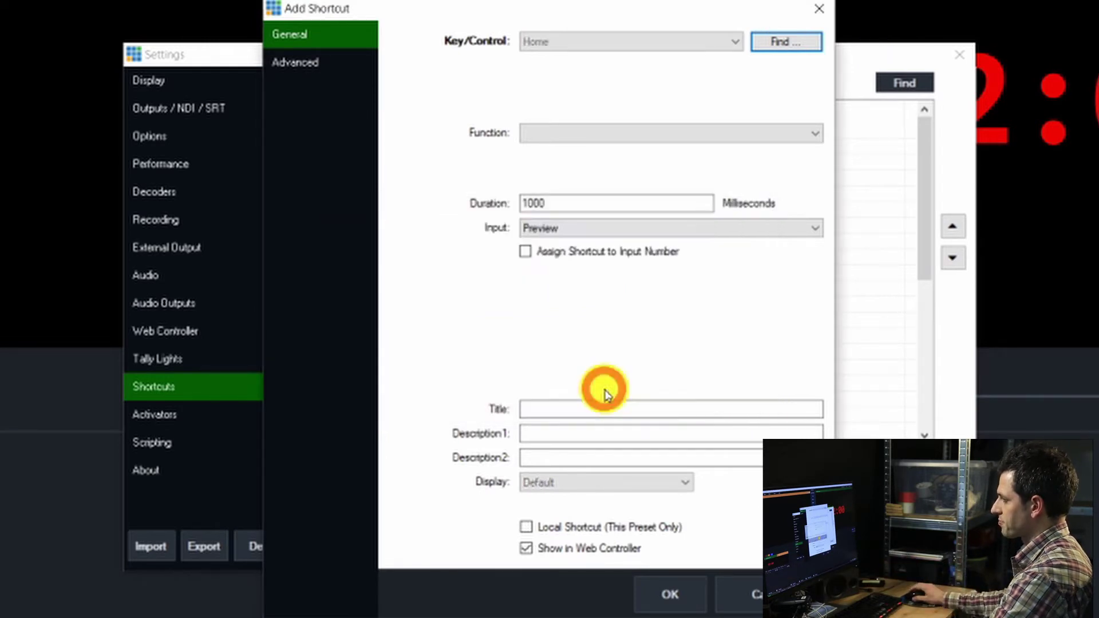
Step: Give the Home shortcut the StartCountdown title function, target input 1 TimerClock.xaml, and save it
click(589, 139)
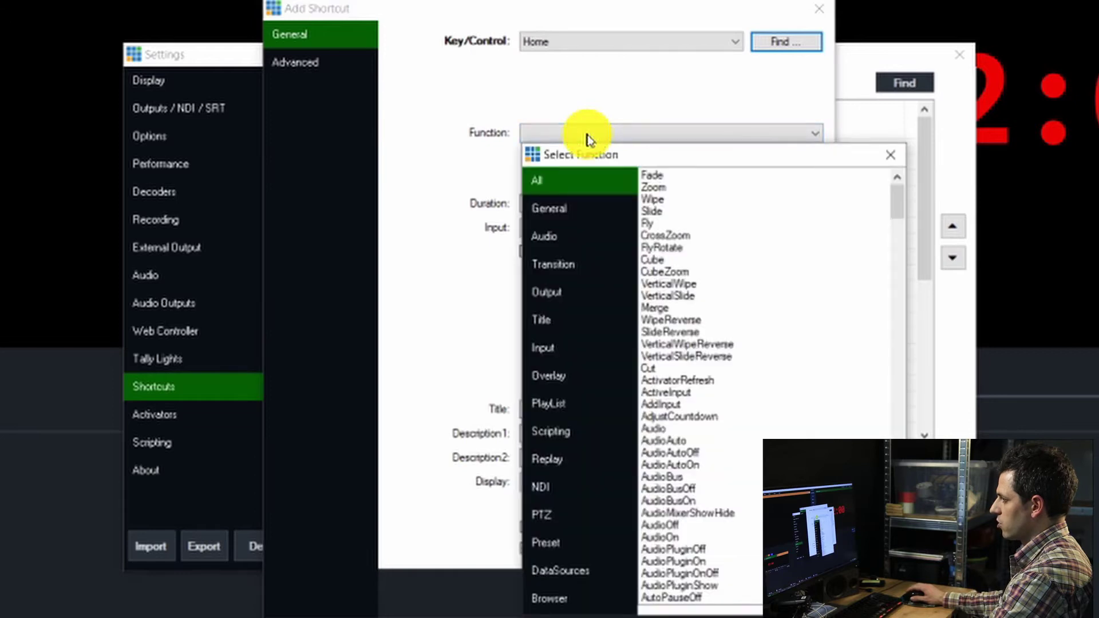
click(563, 321)
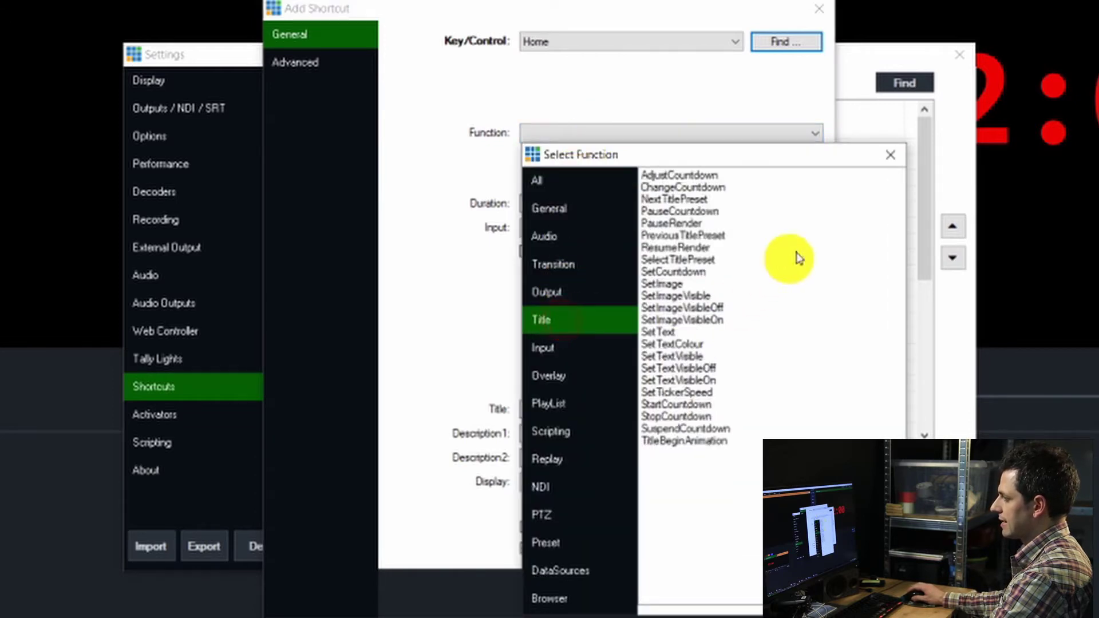
double_click(701, 404)
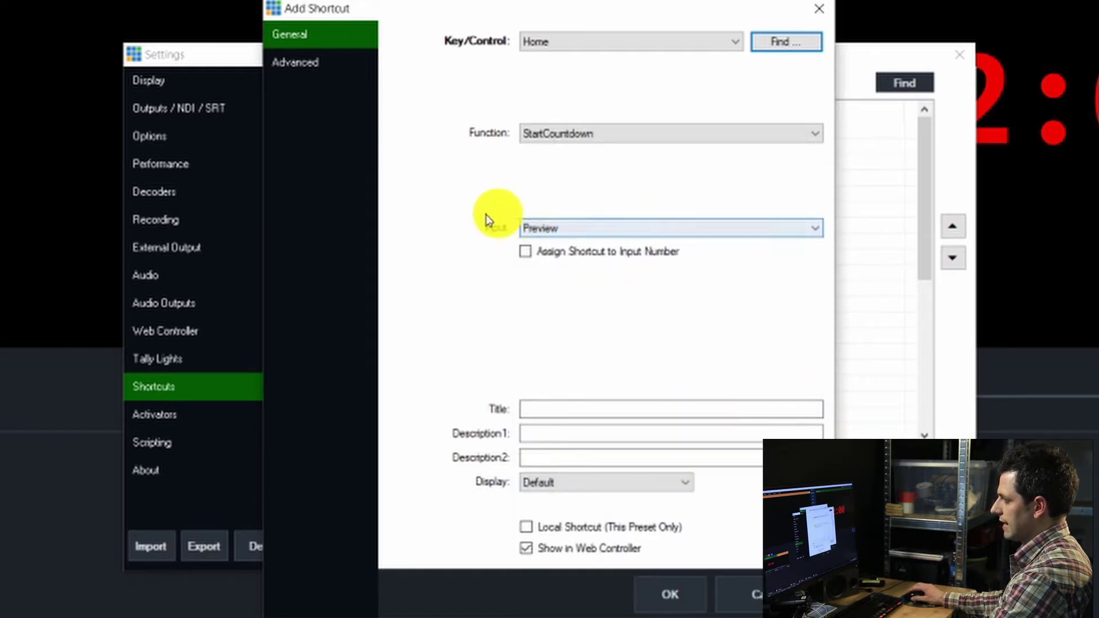
click(599, 232)
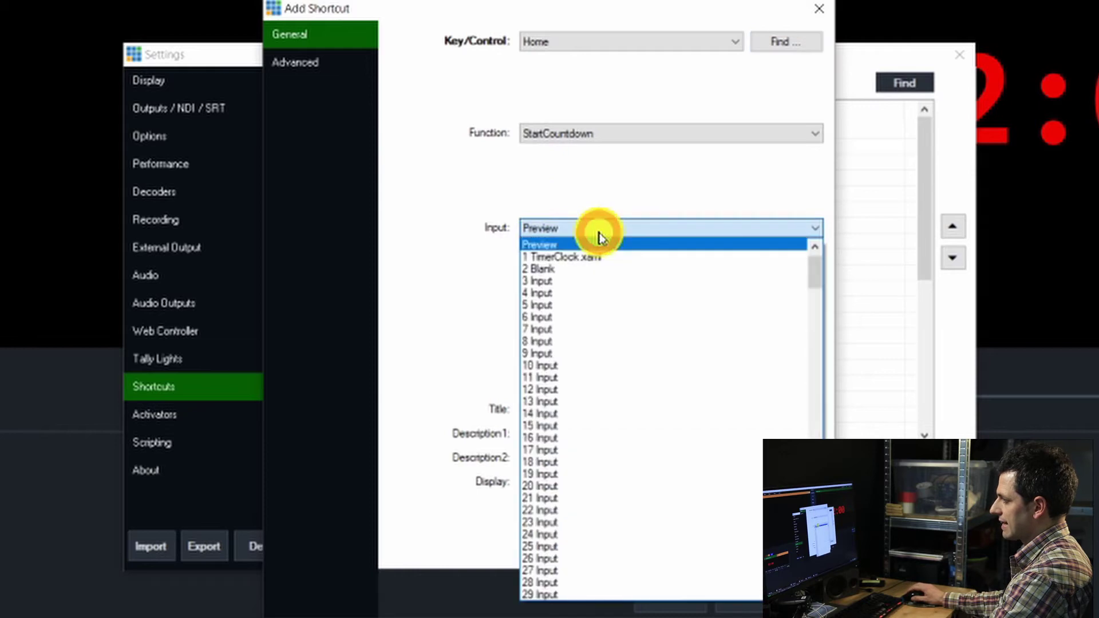
click(607, 254)
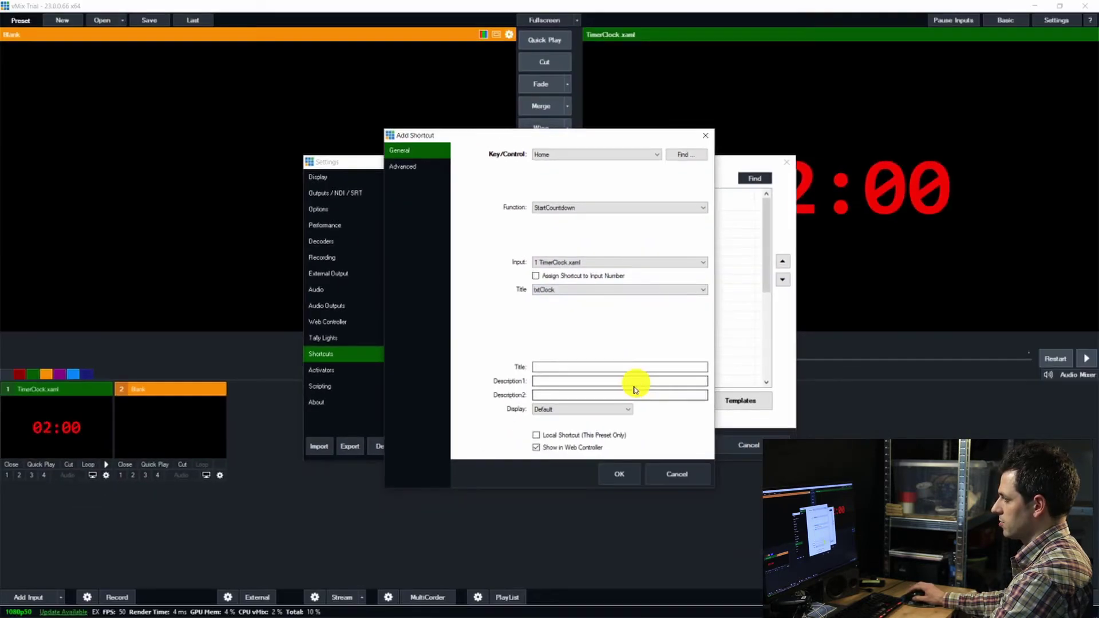
click(617, 475)
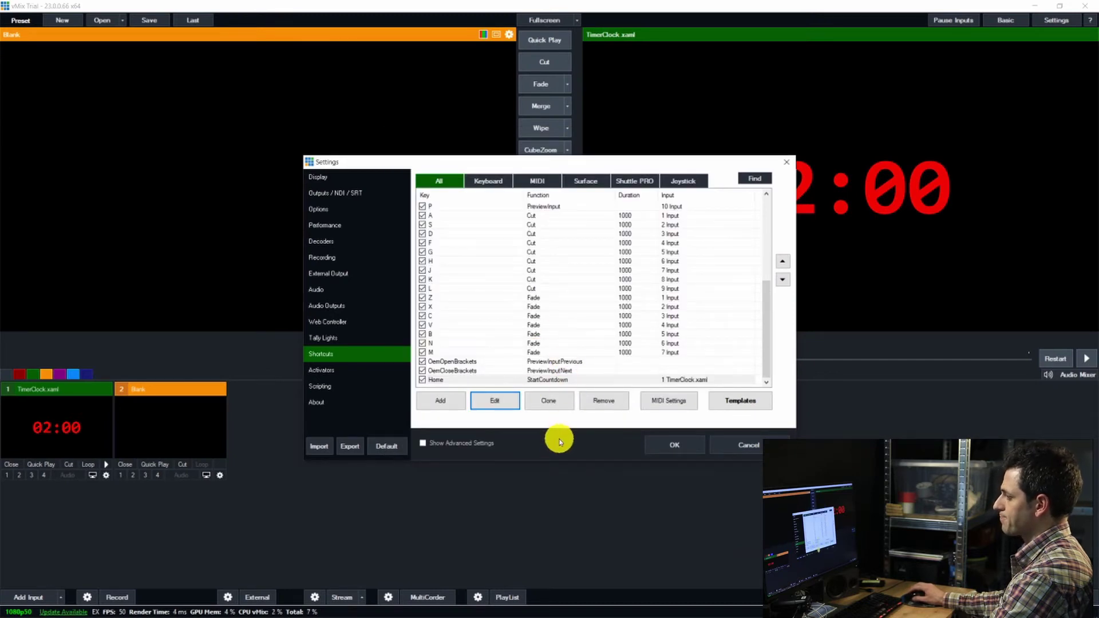
Step: Create another shortcut and assign the End key to it
click(451, 401)
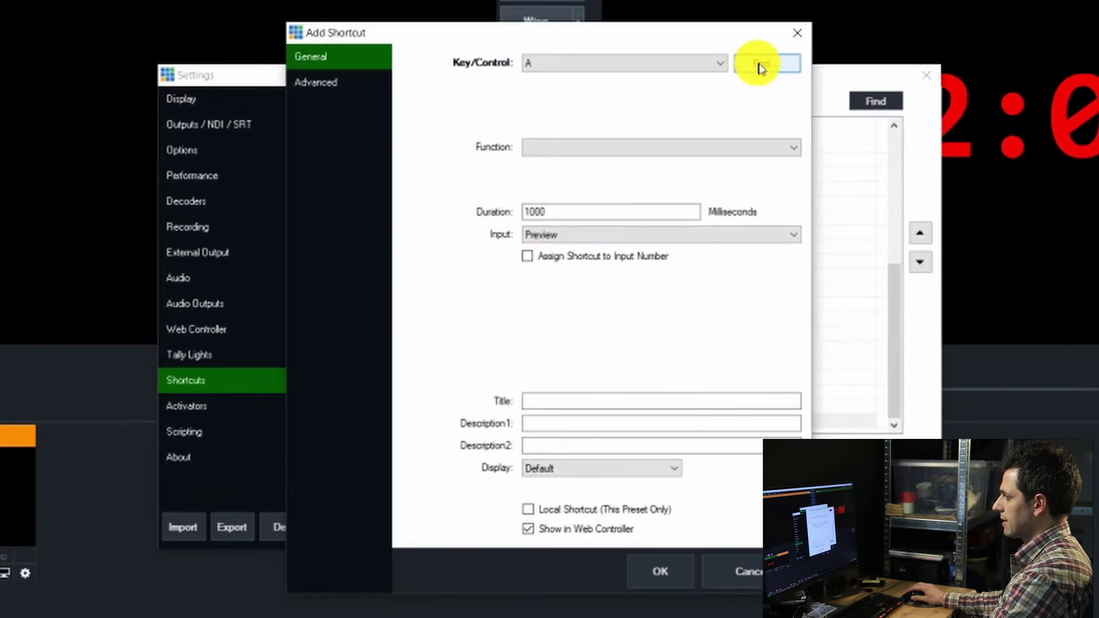
click(759, 68)
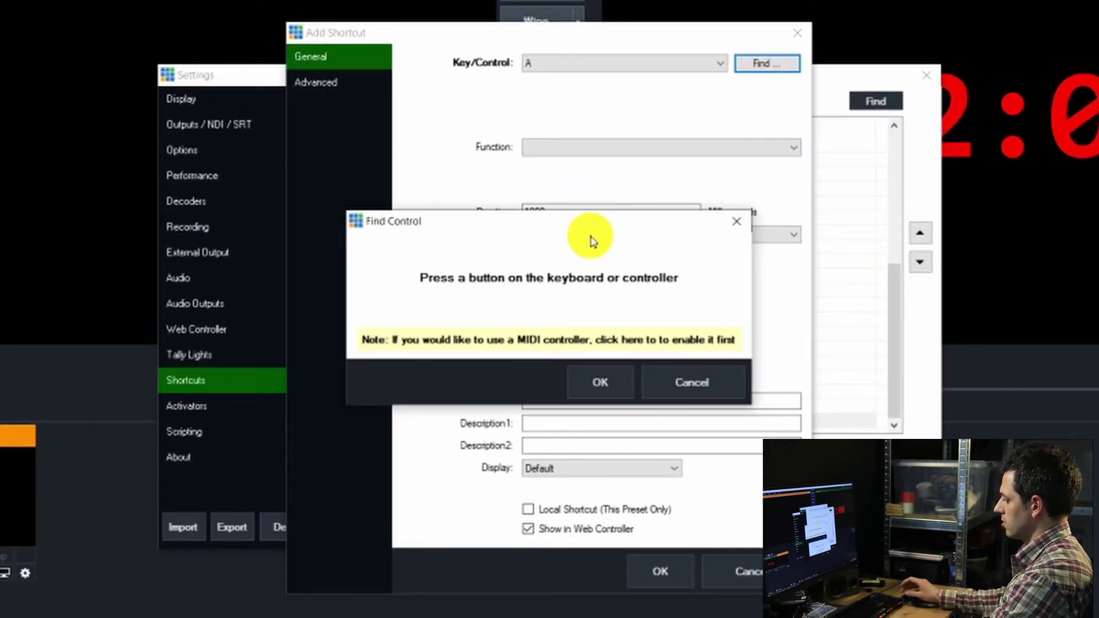
key(End)
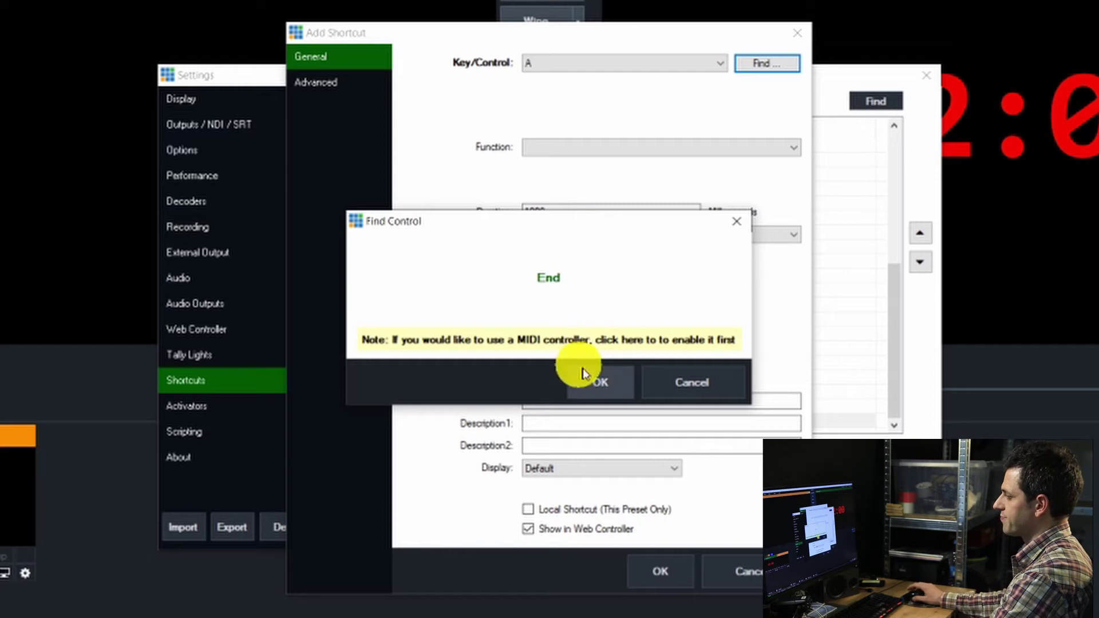
click(595, 381)
Step: Give the End shortcut the StopCountdown title function, target input 1 TimerClock.xaml, save it and close the settings
click(601, 147)
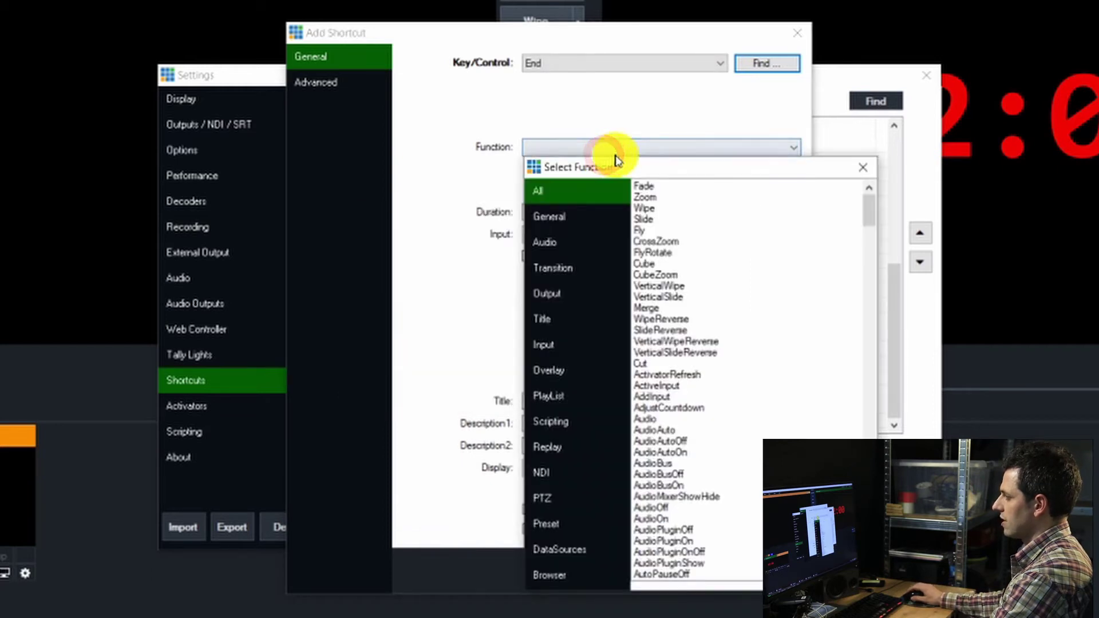
click(551, 317)
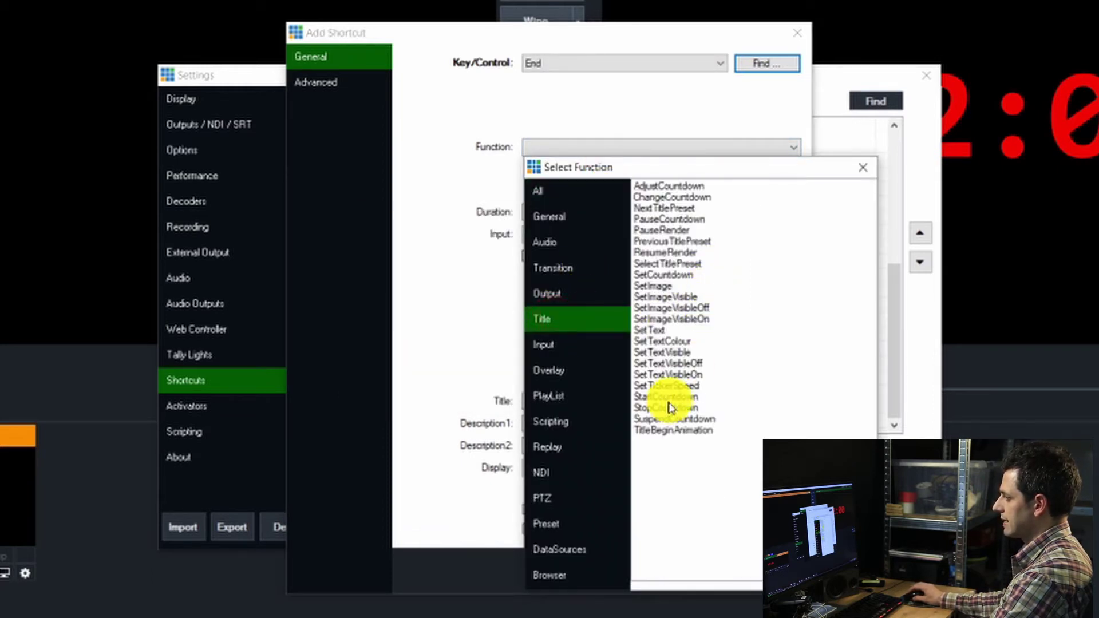
double_click(671, 407)
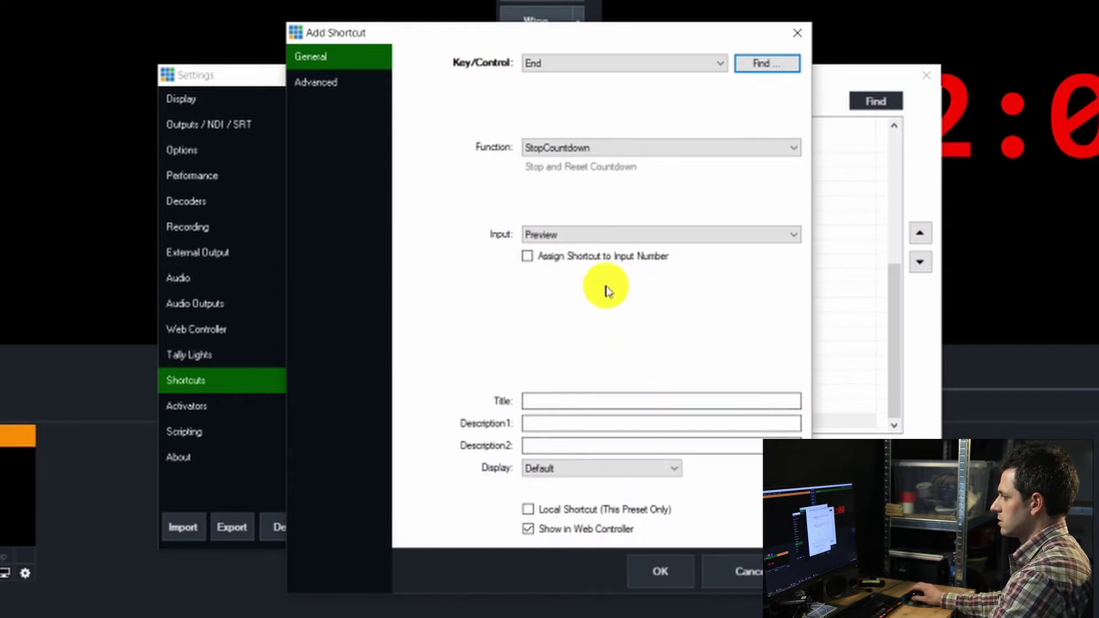
click(595, 239)
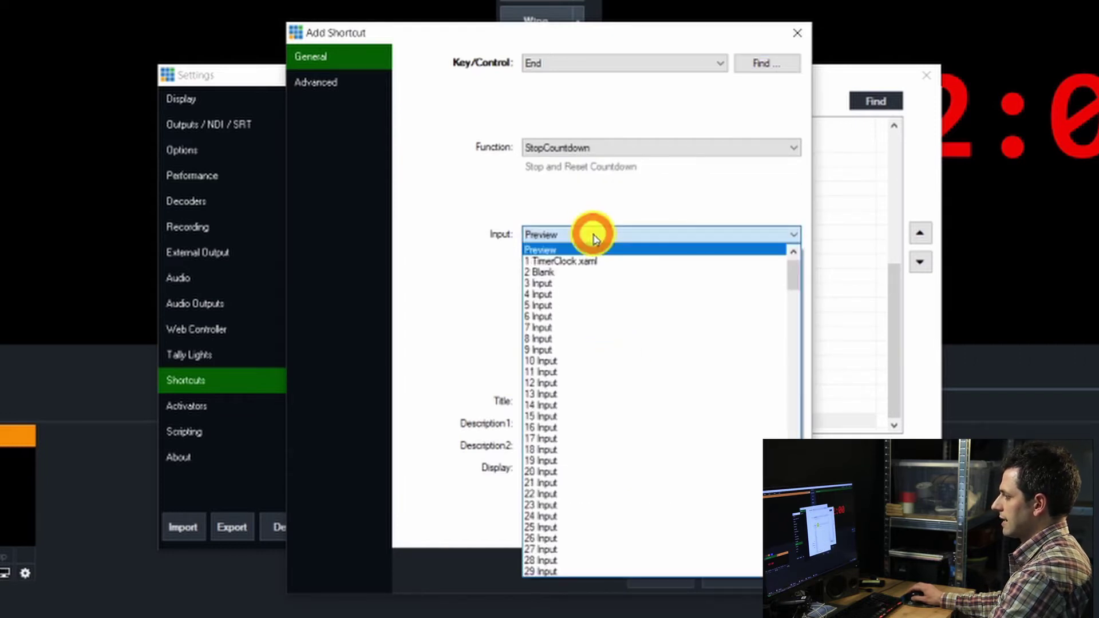
click(554, 261)
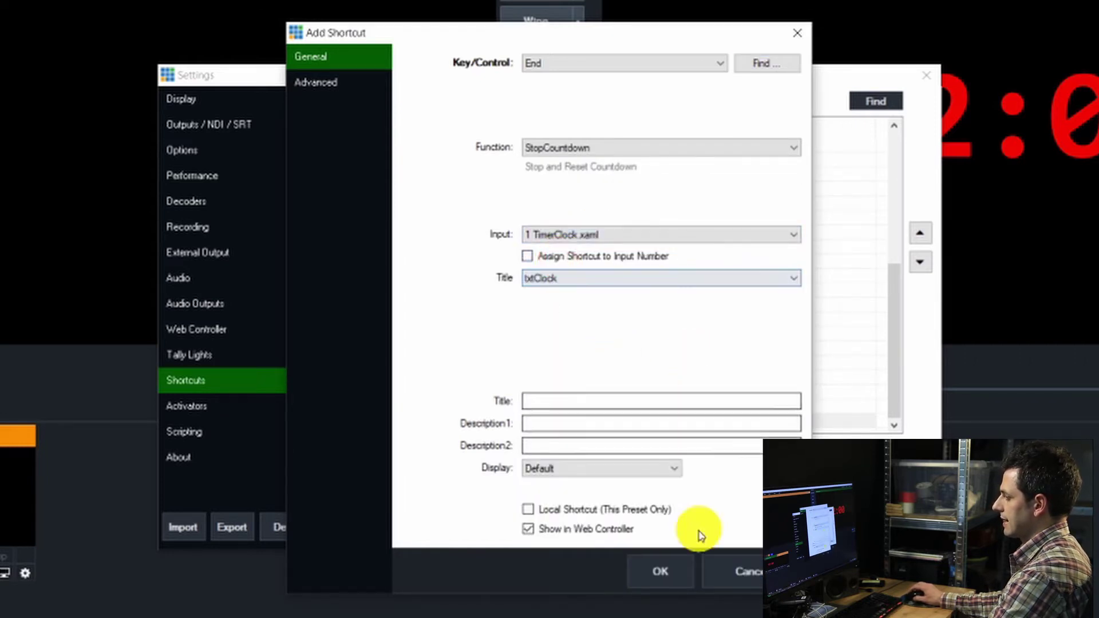
click(672, 564)
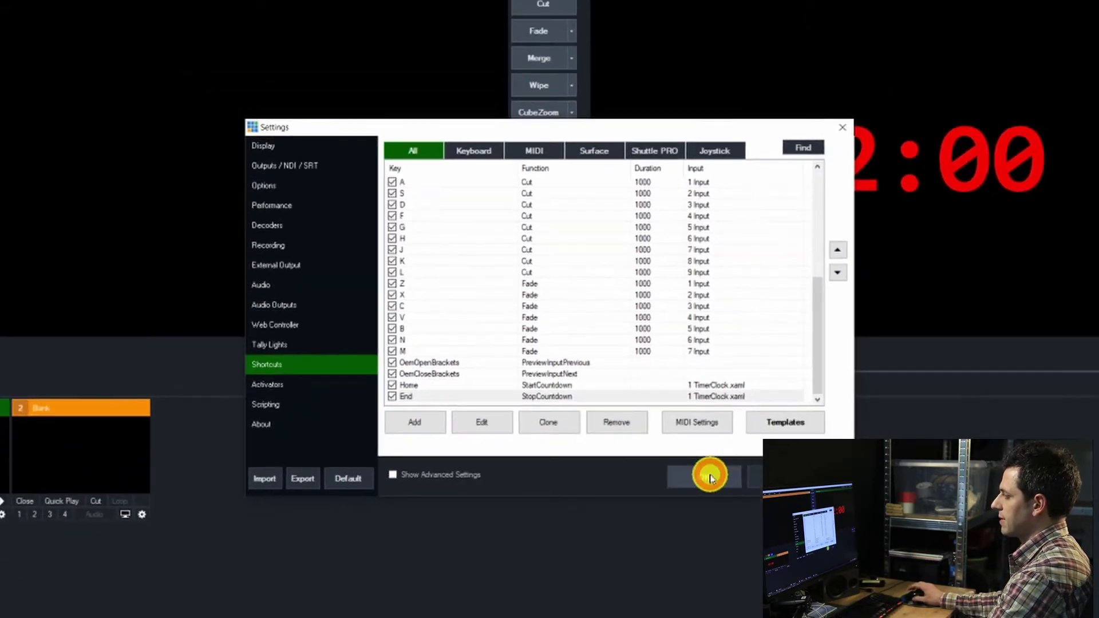
click(754, 522)
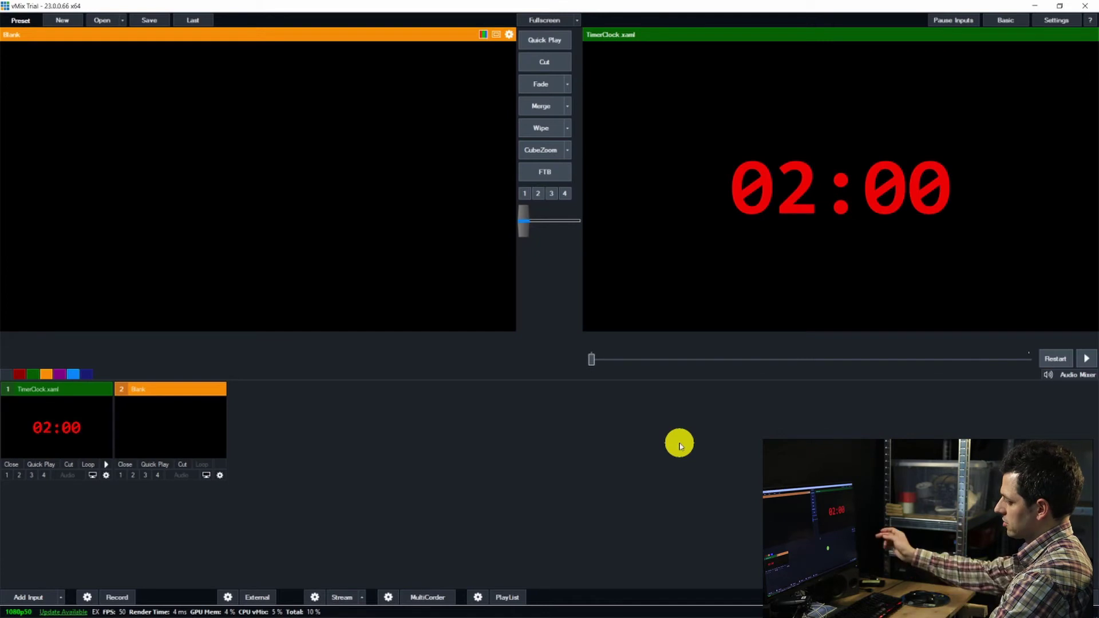
Step: Test starting and stopping the countdown with the new shortcuts, and review the countdown controls in TimerClock's title editor
key(F1)
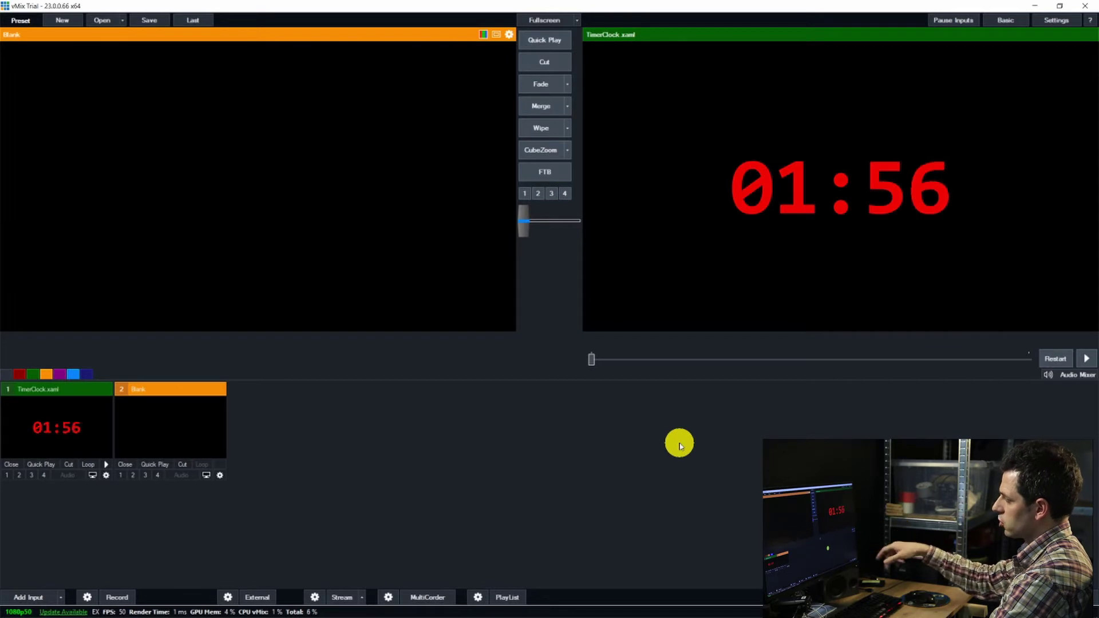
key(F2)
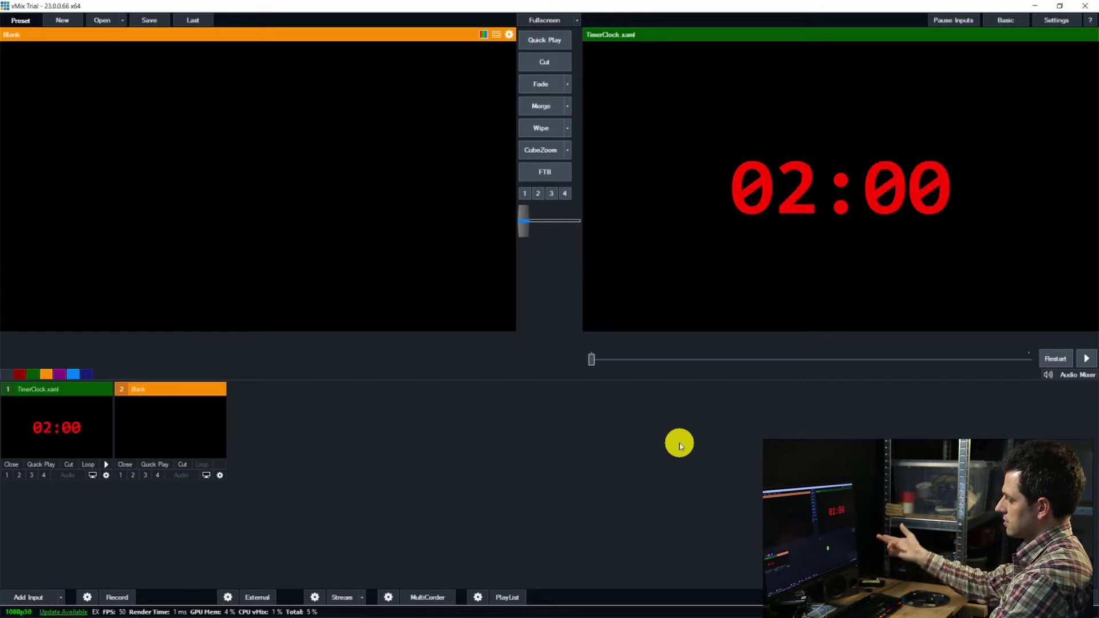
click(120, 441)
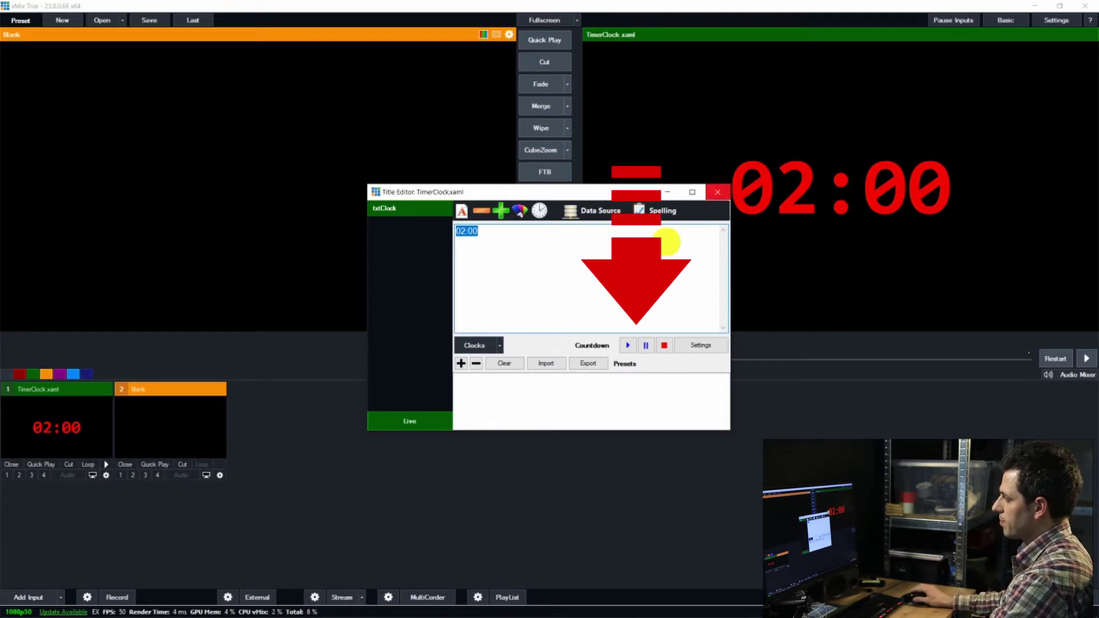
click(724, 193)
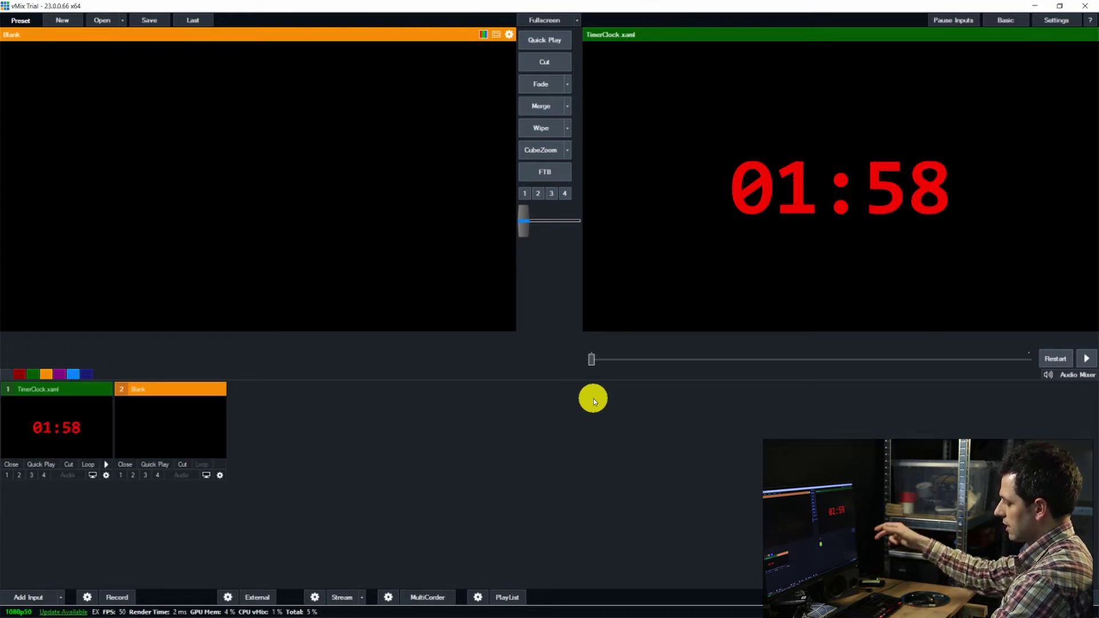
key(r)
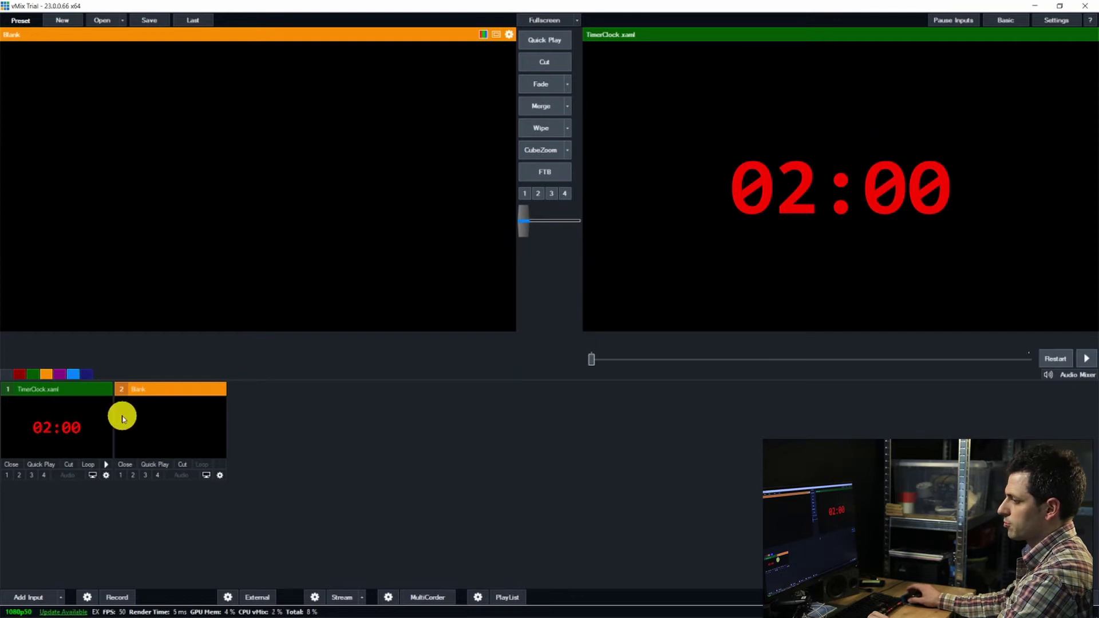
Step: Open the TimerClock input's title editor and set the clock text's font to Bebas Neue at size 72
double_click(95, 430)
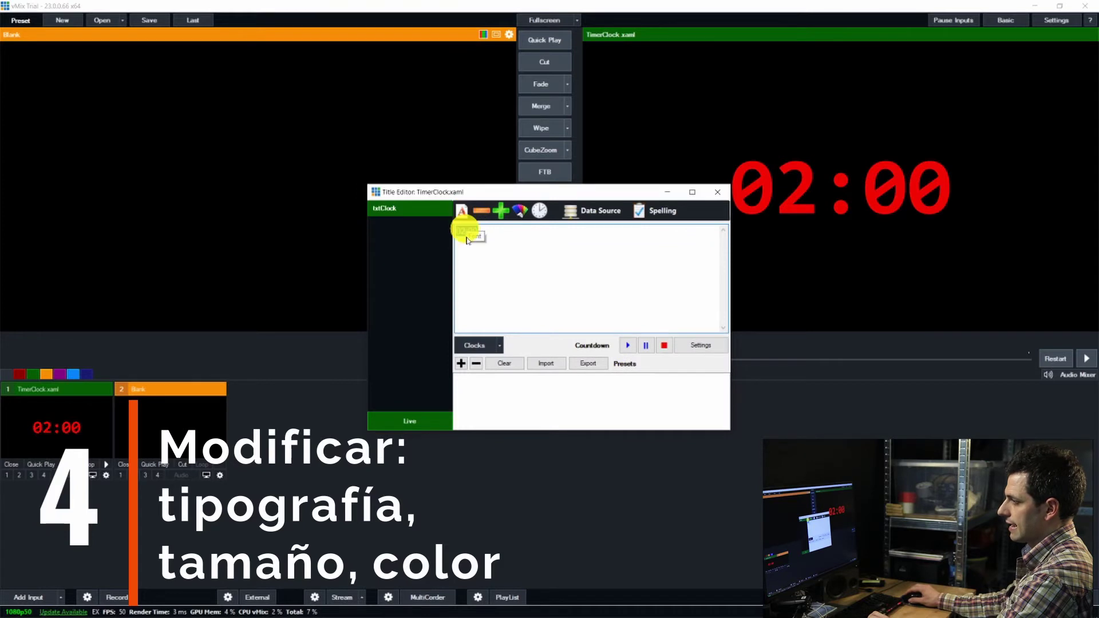
click(461, 211)
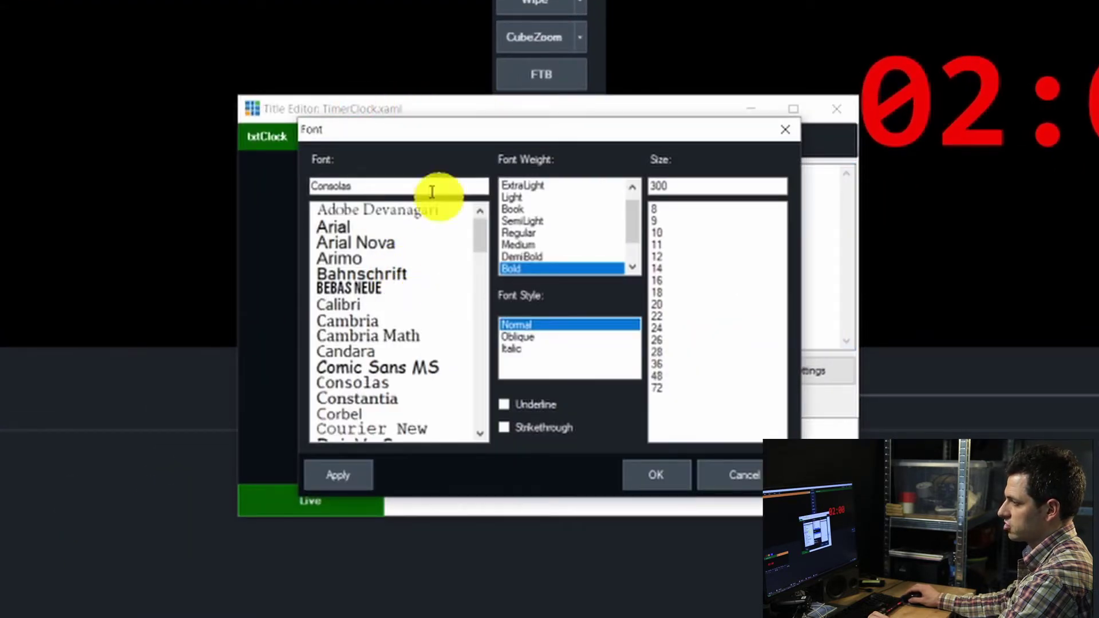
click(358, 289)
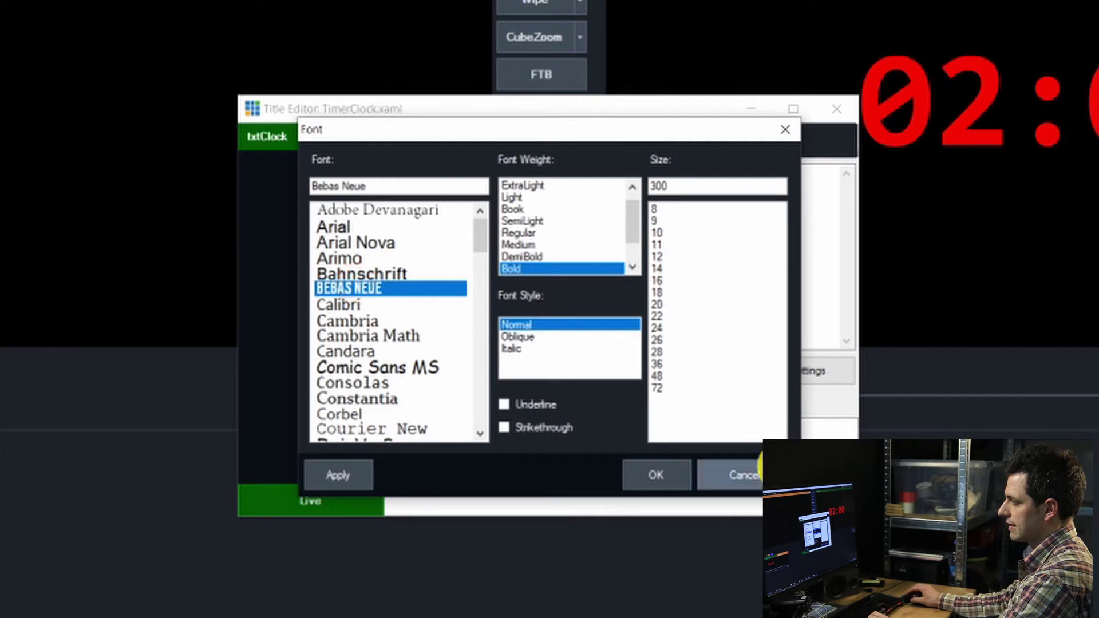
click(658, 388)
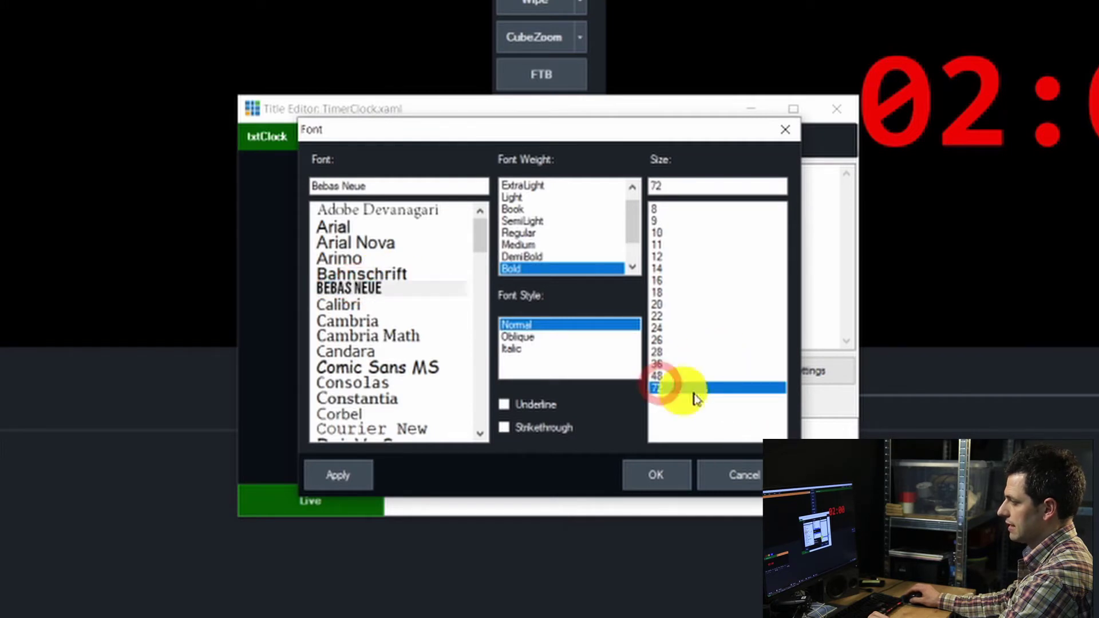
click(655, 476)
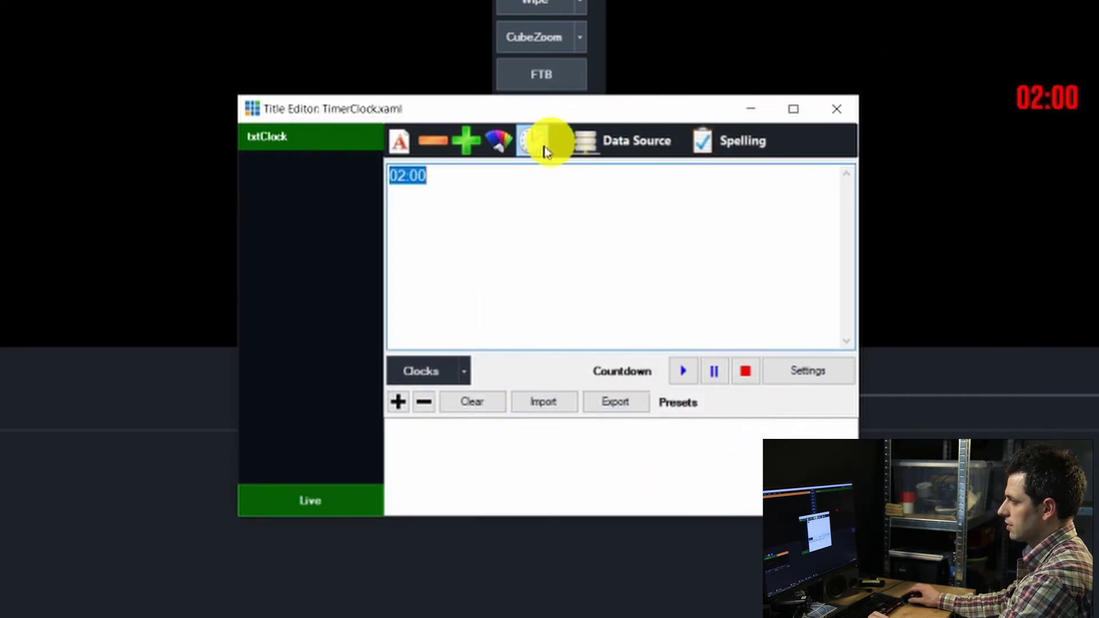
Step: Increase the clock text's font size by three increments and reduce it by one
click(469, 143)
click(469, 143)
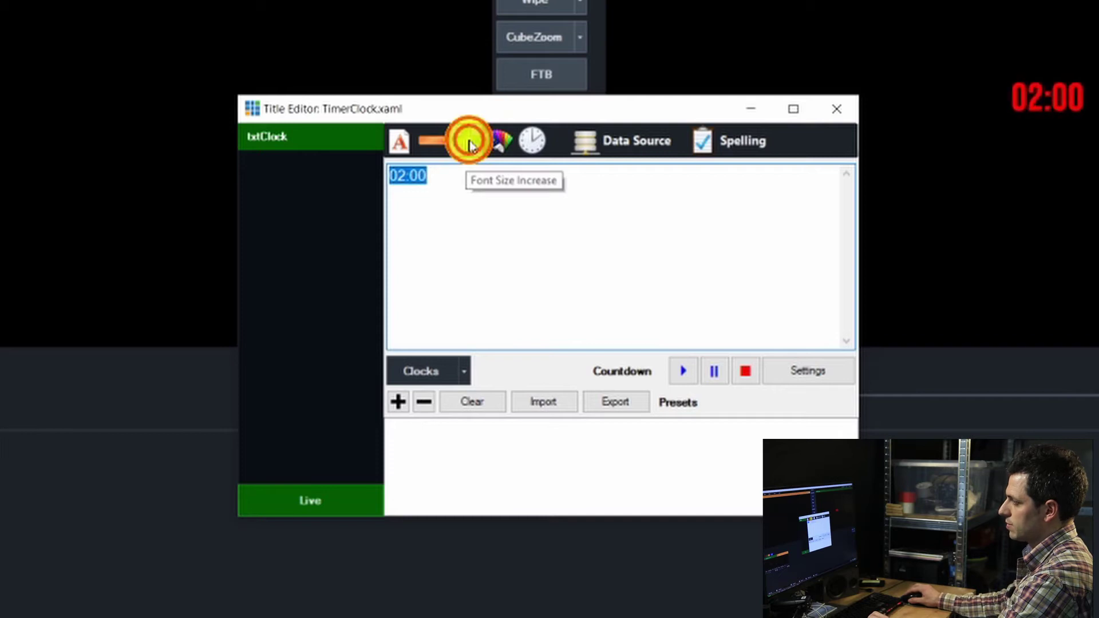
click(470, 143)
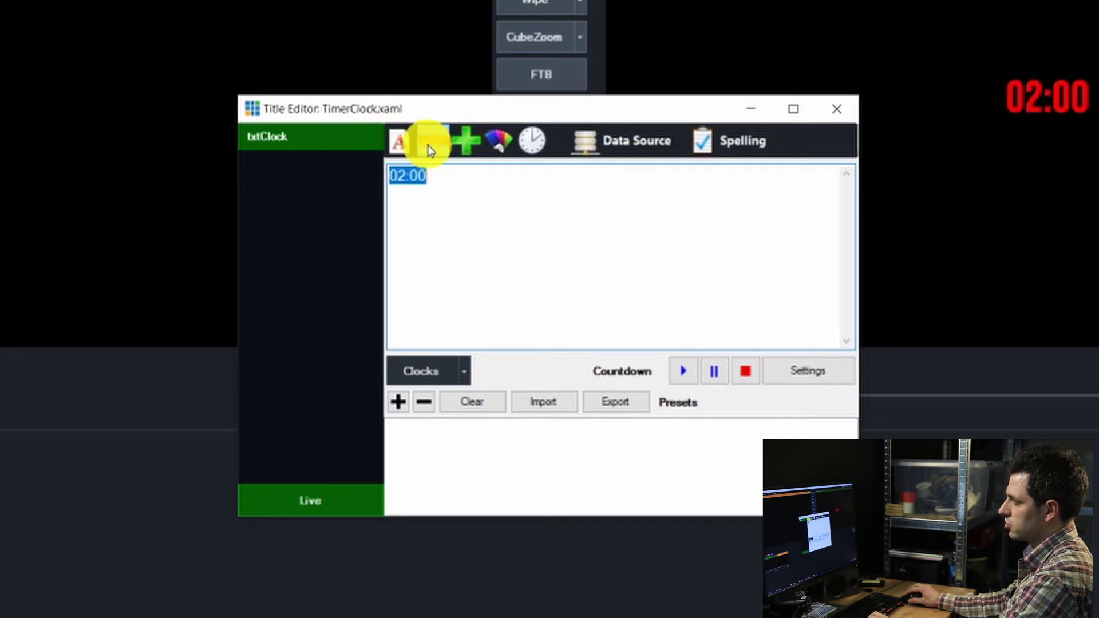
click(440, 148)
Step: Recolour the clock text blue and set its font size to 500
click(496, 140)
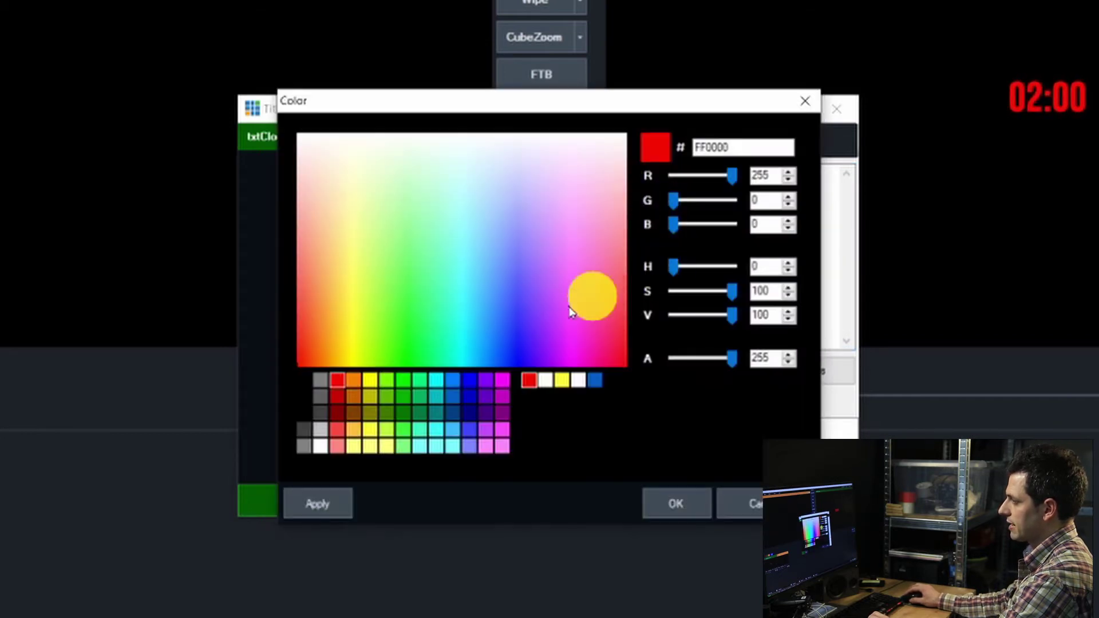
click(496, 354)
click(676, 499)
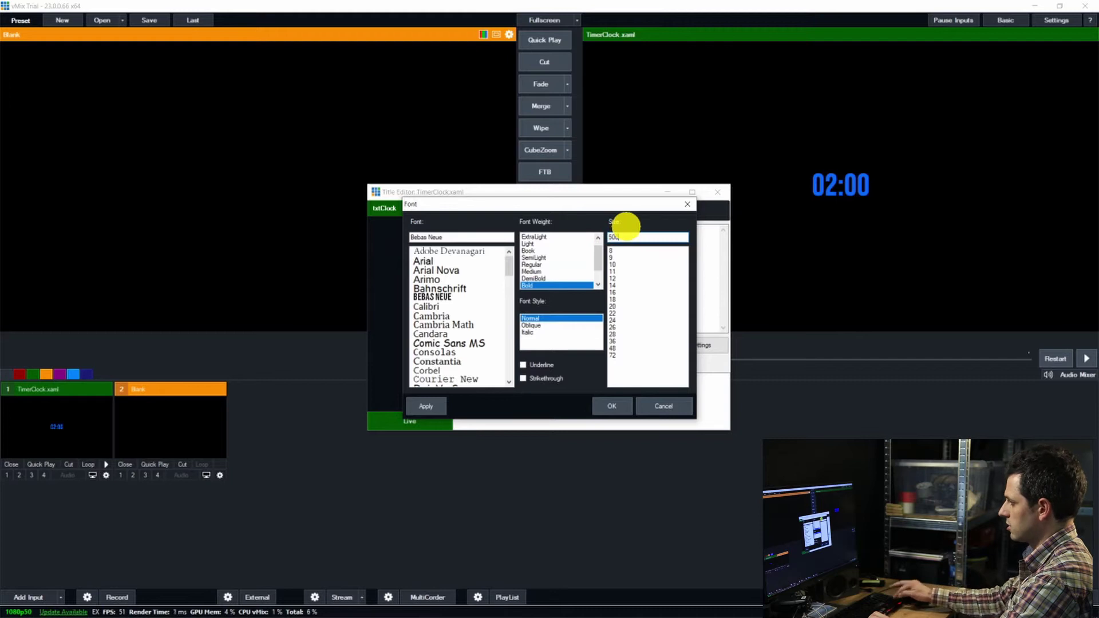
click(622, 396)
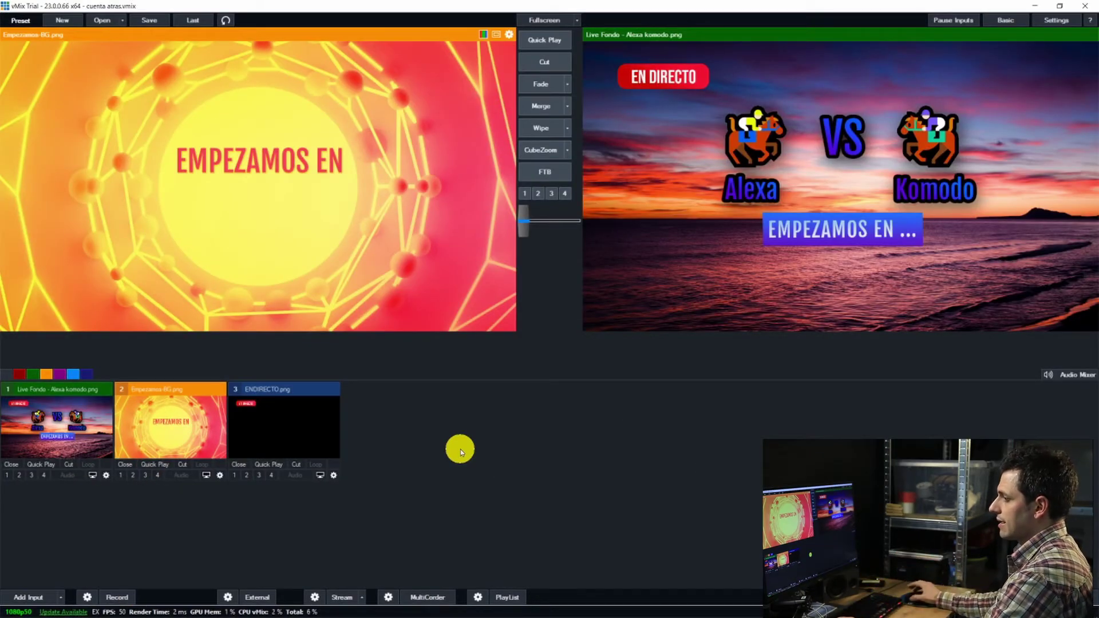
Step: Add the TimerClock timer title as input 4 of the cuenta atras preset
click(24, 598)
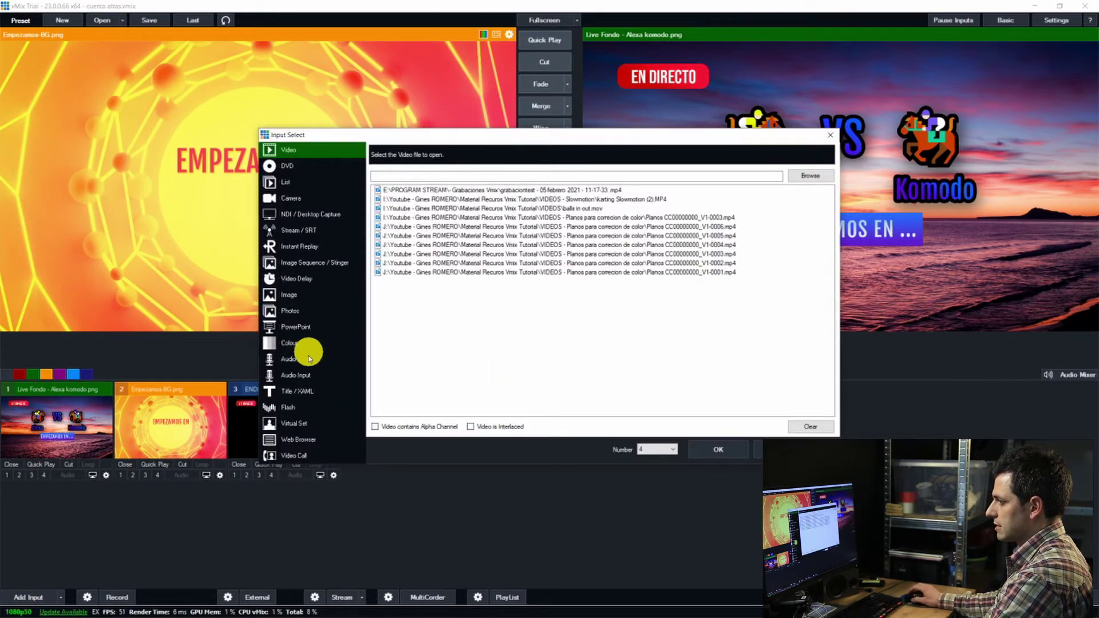
click(308, 392)
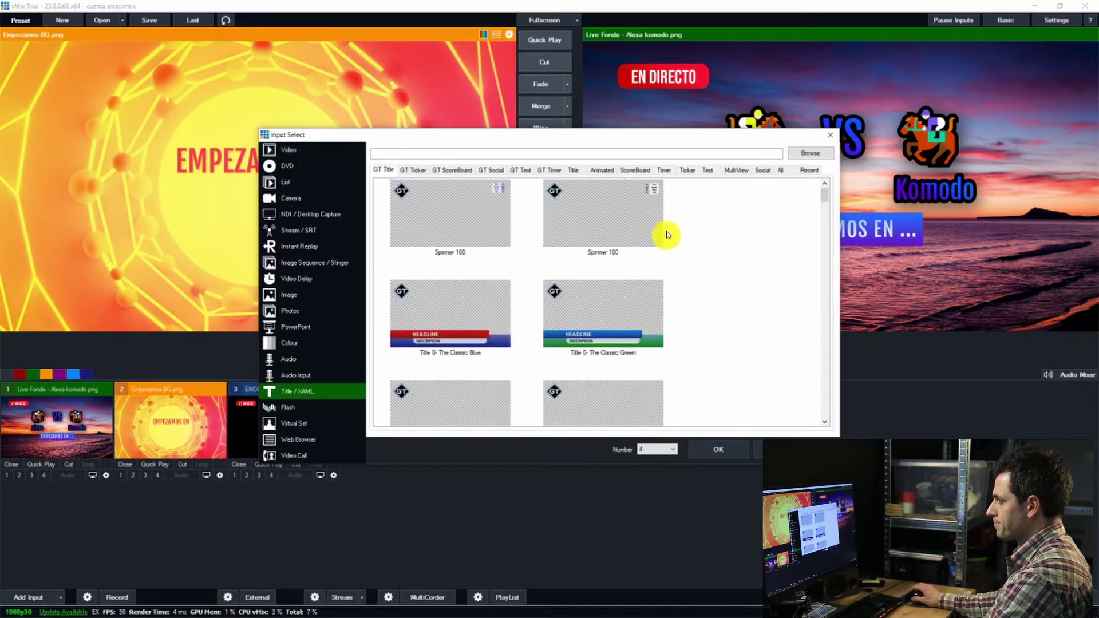
click(663, 171)
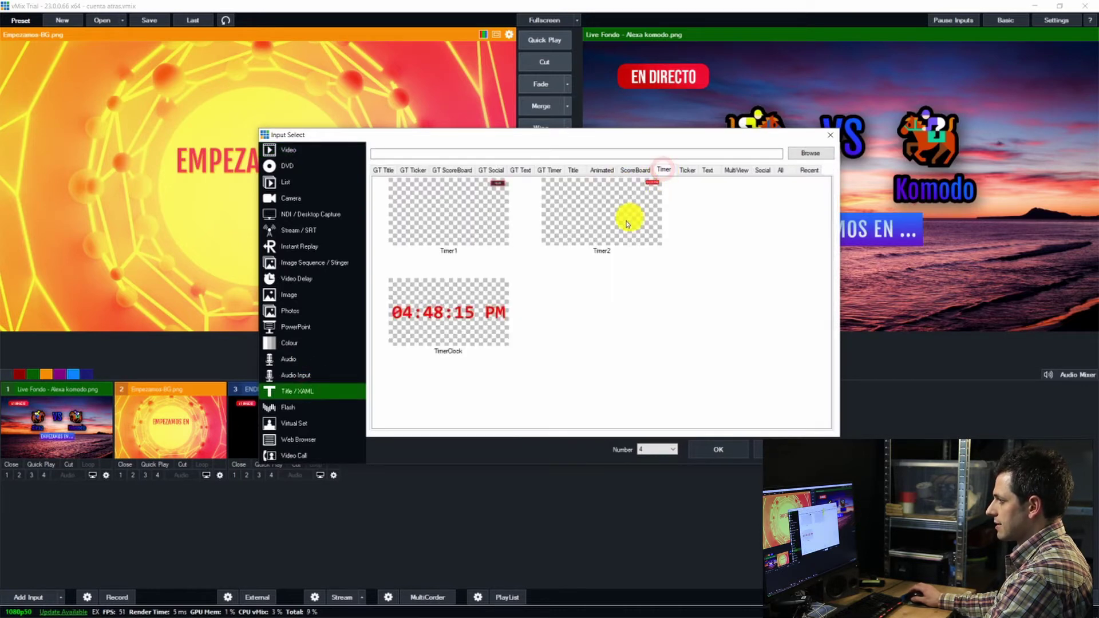
click(471, 318)
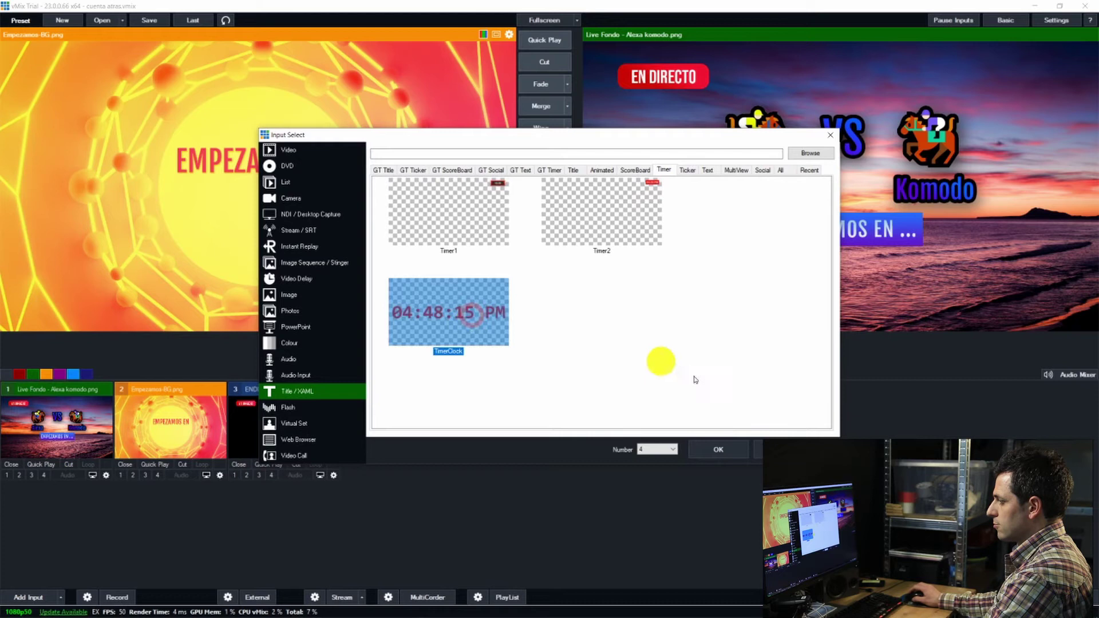
click(724, 450)
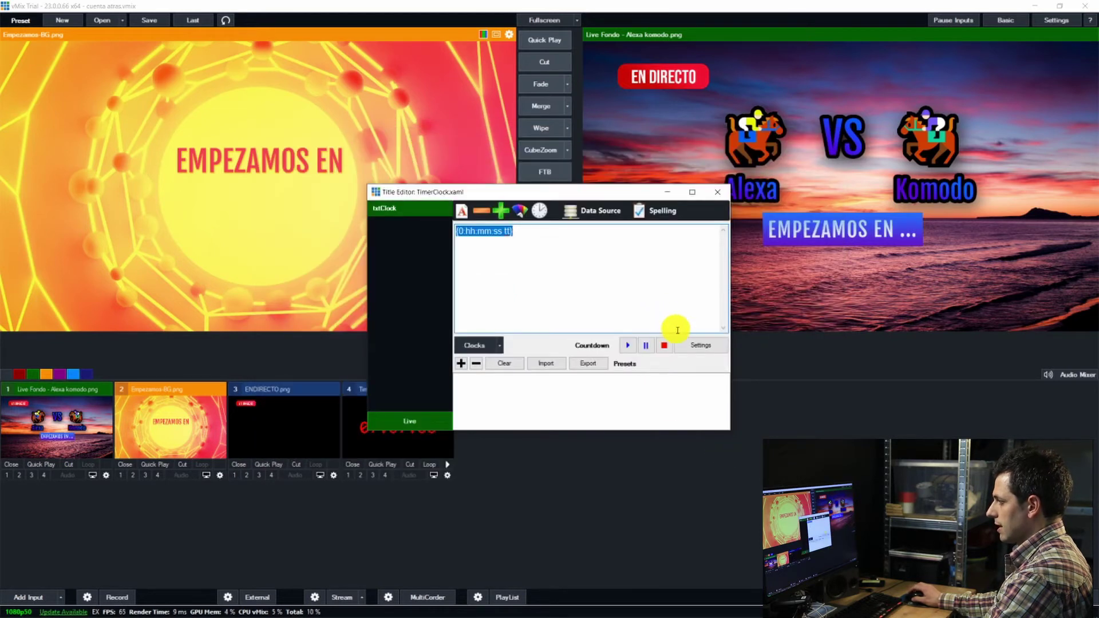
Step: Set the TimerClock countdown to a duration of 00:00:10 in mm:ss format, and enable displaying that duration when stopped
click(710, 344)
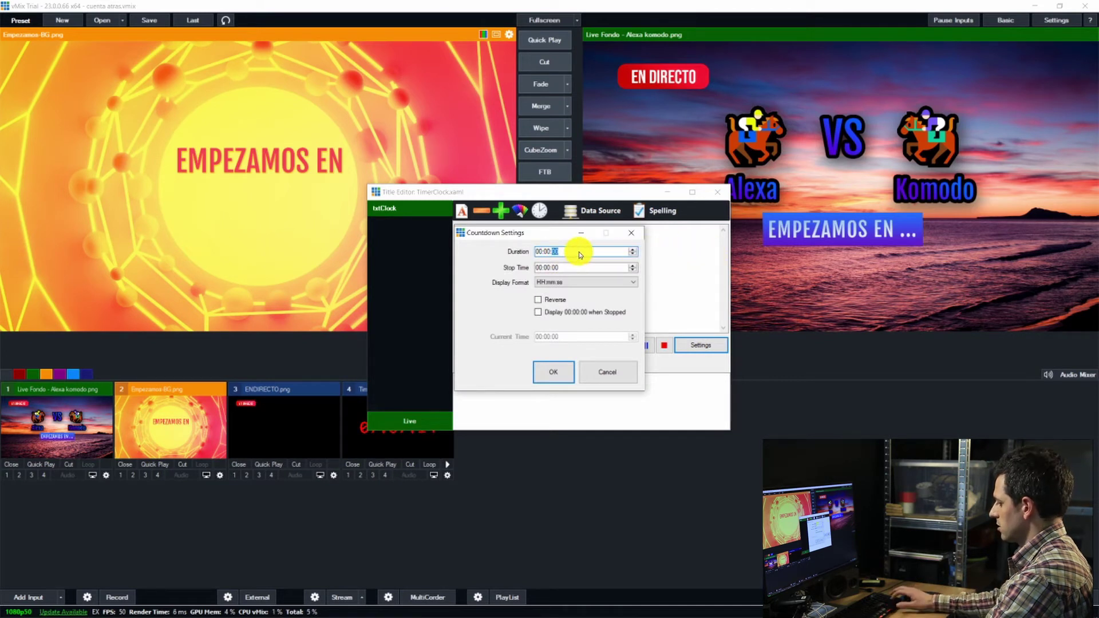
text(10)
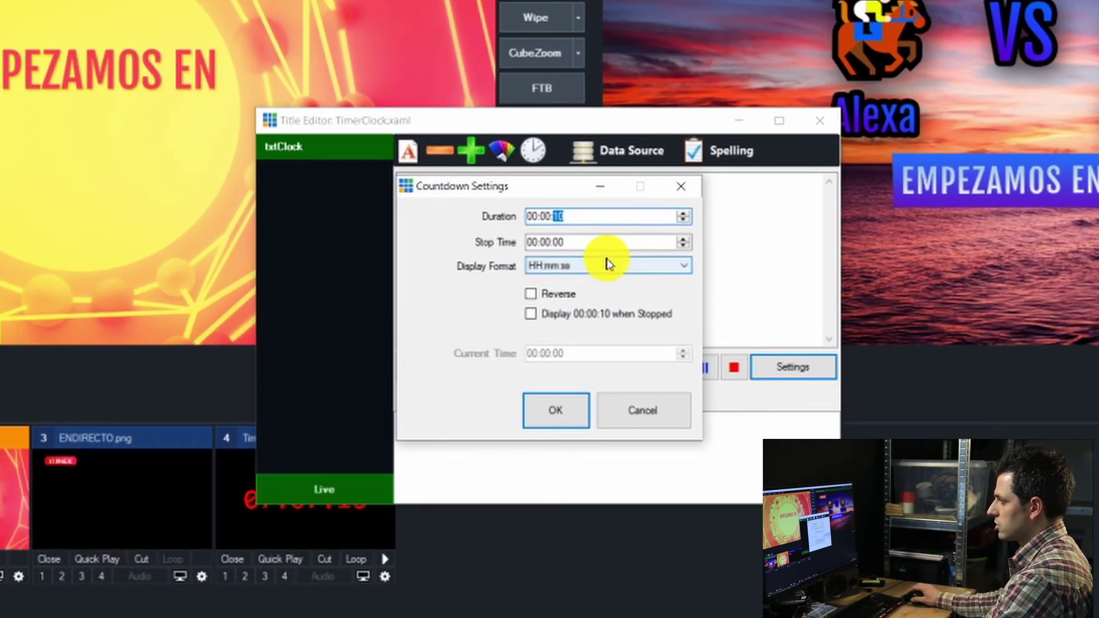
click(605, 266)
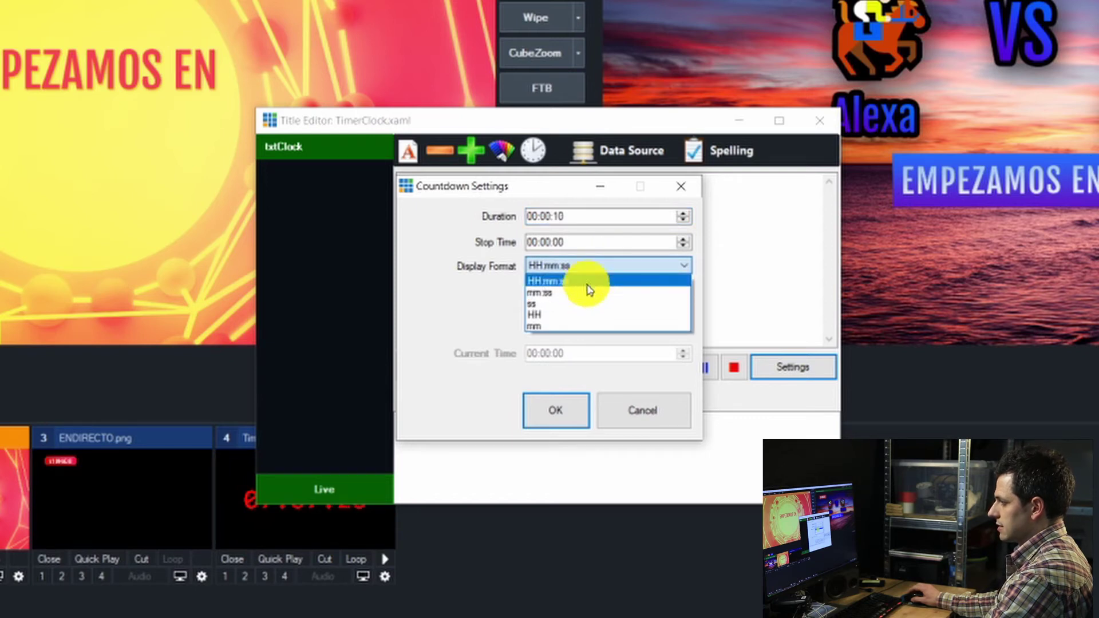
click(588, 293)
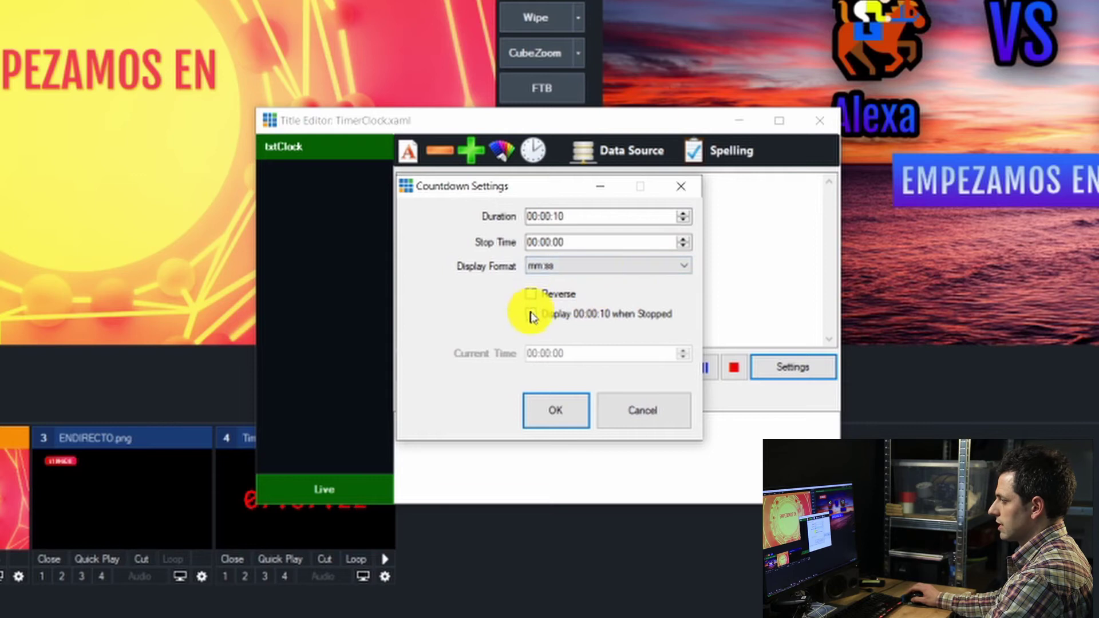
click(530, 315)
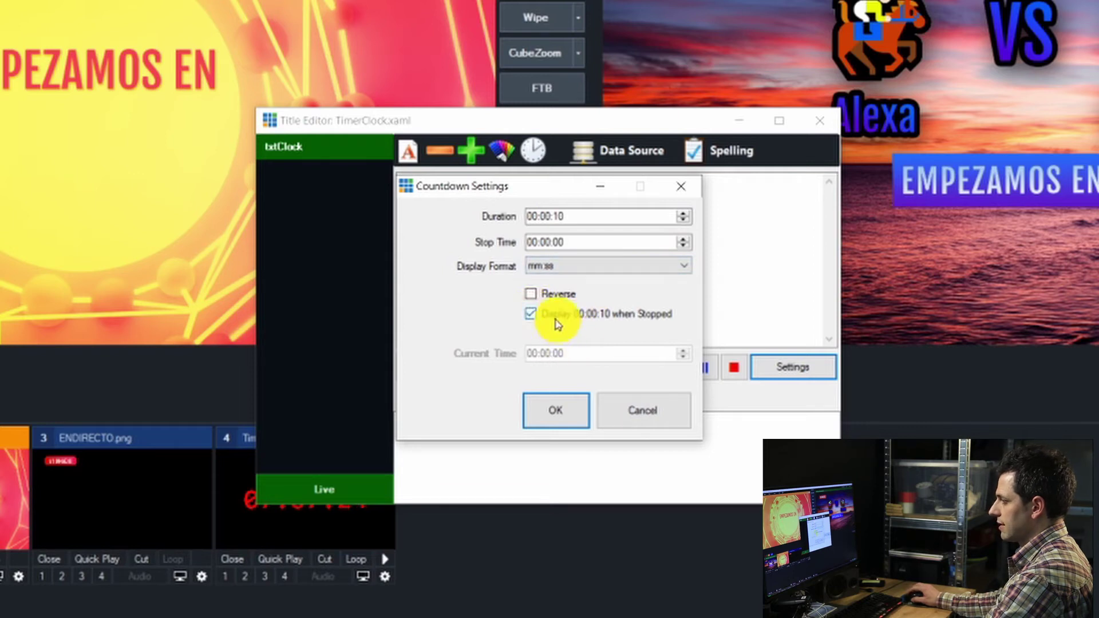
click(556, 412)
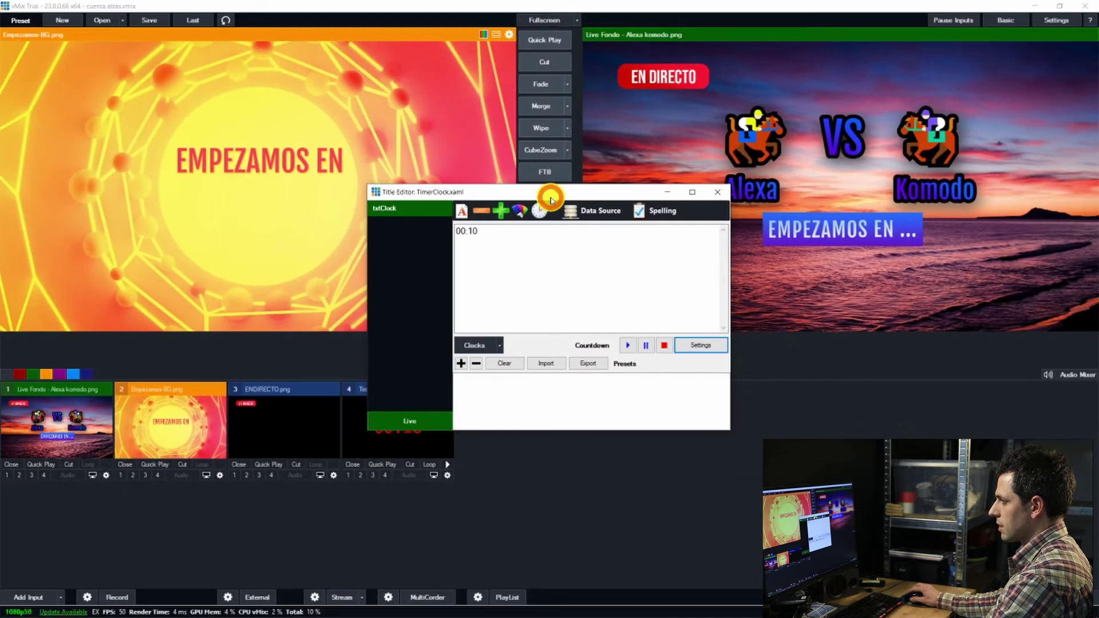
Step: Change the clock text's font to Bebas Neue, keeping its weight and size
drag(550, 168, 626, 352)
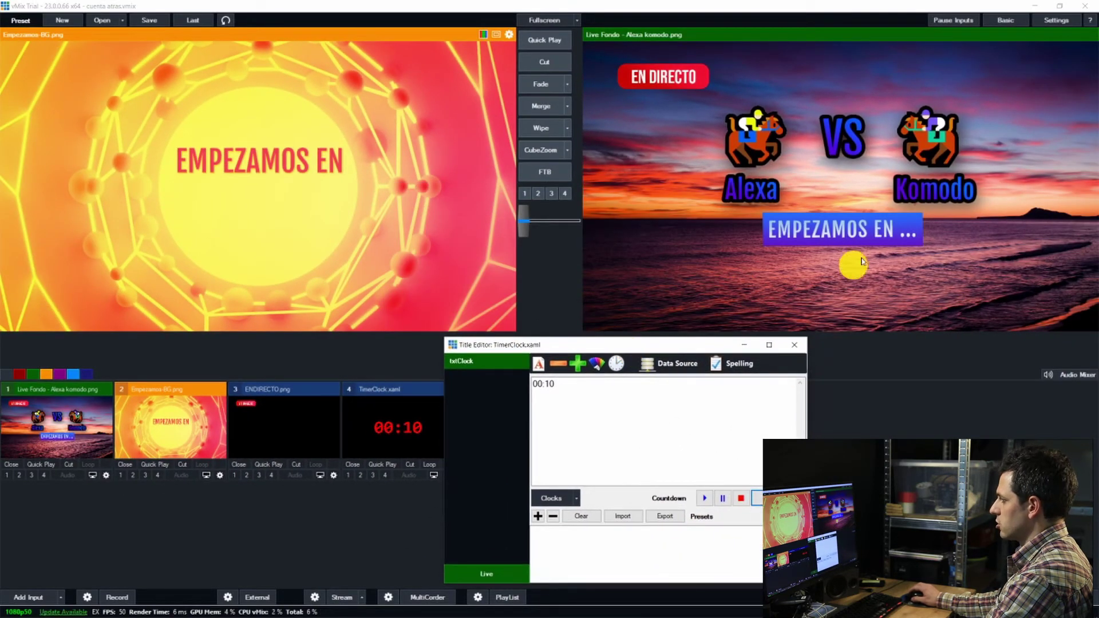
click(541, 370)
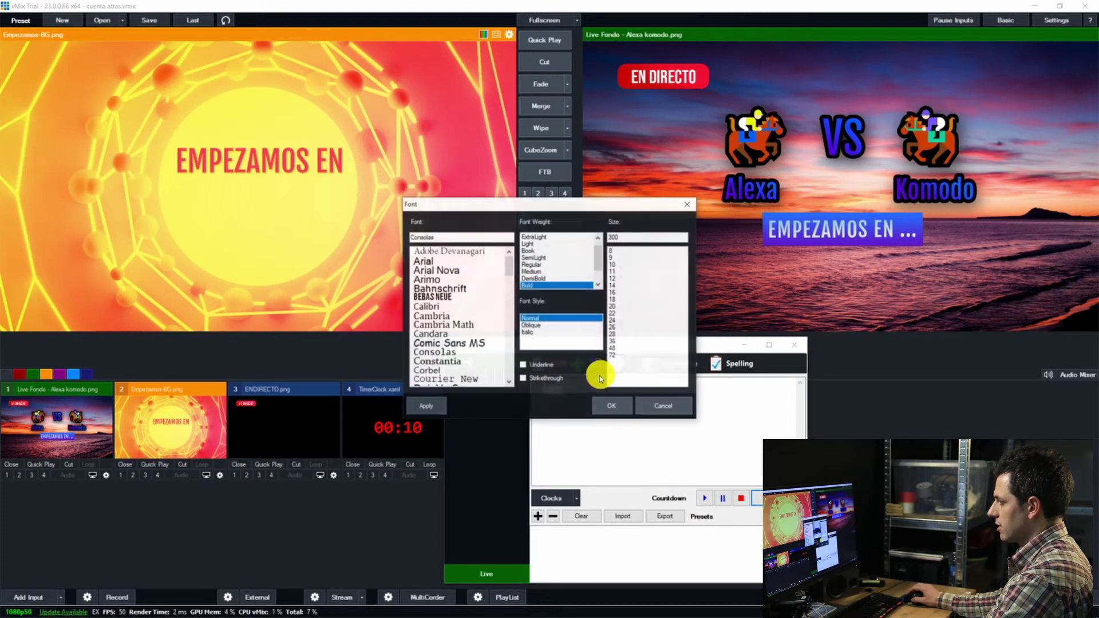
click(448, 297)
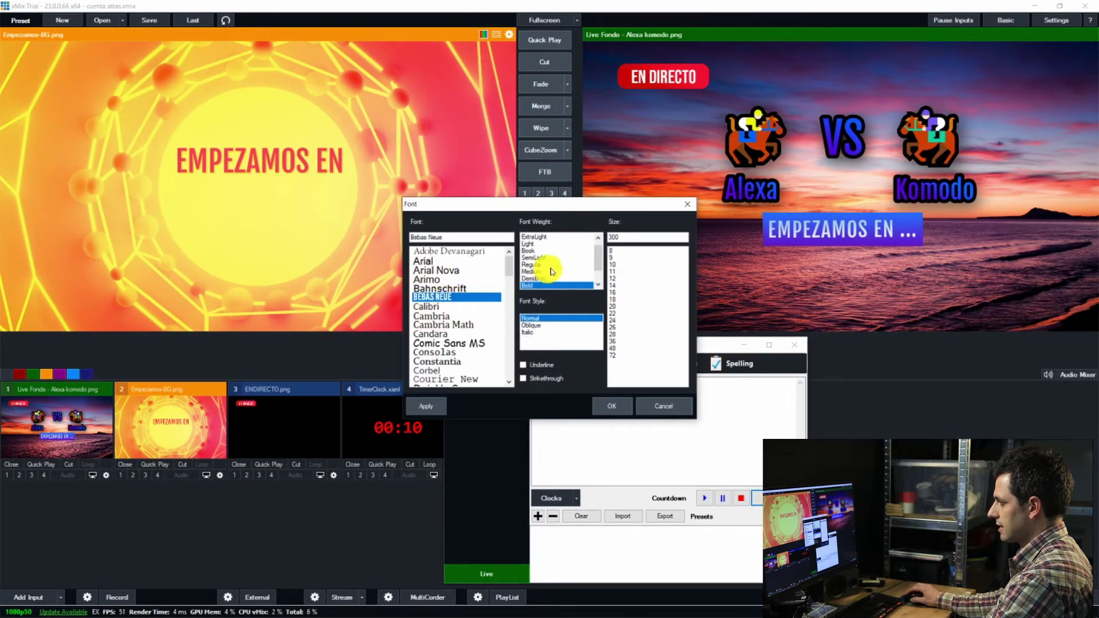
scroll(552, 271, down, 1)
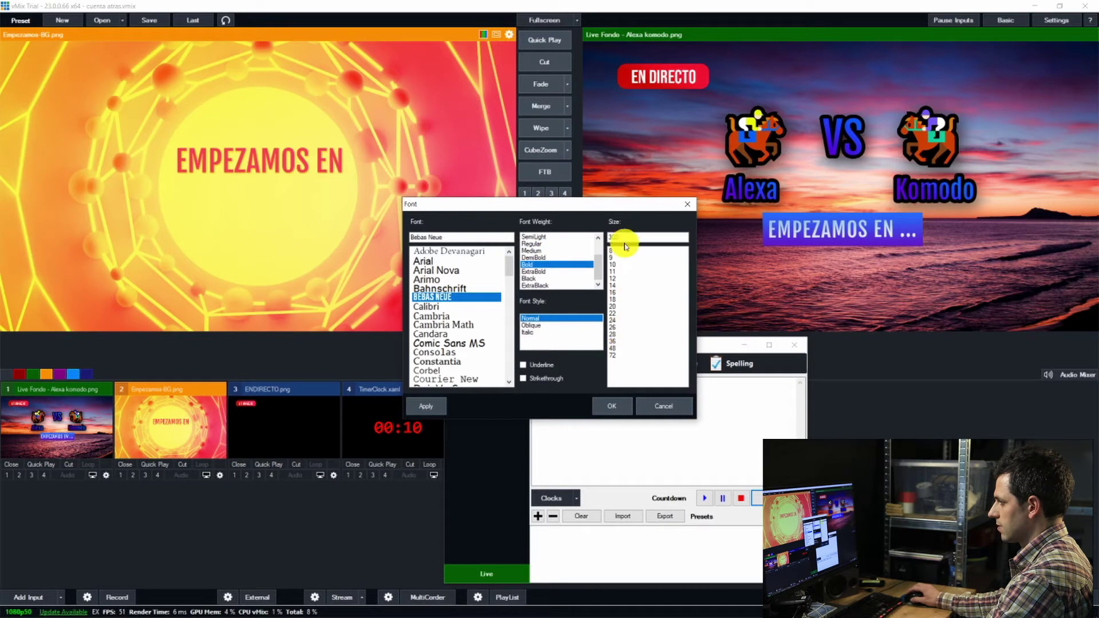
click(614, 405)
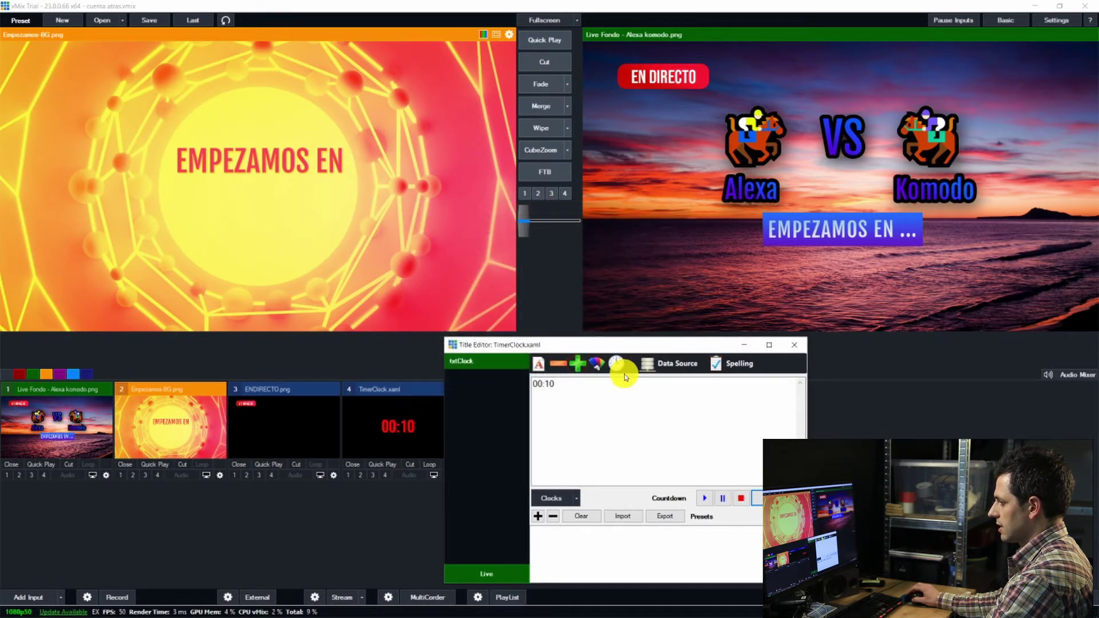
Step: Recolour the clock text white (FFFFFF) and close the title editor
click(594, 367)
click(531, 331)
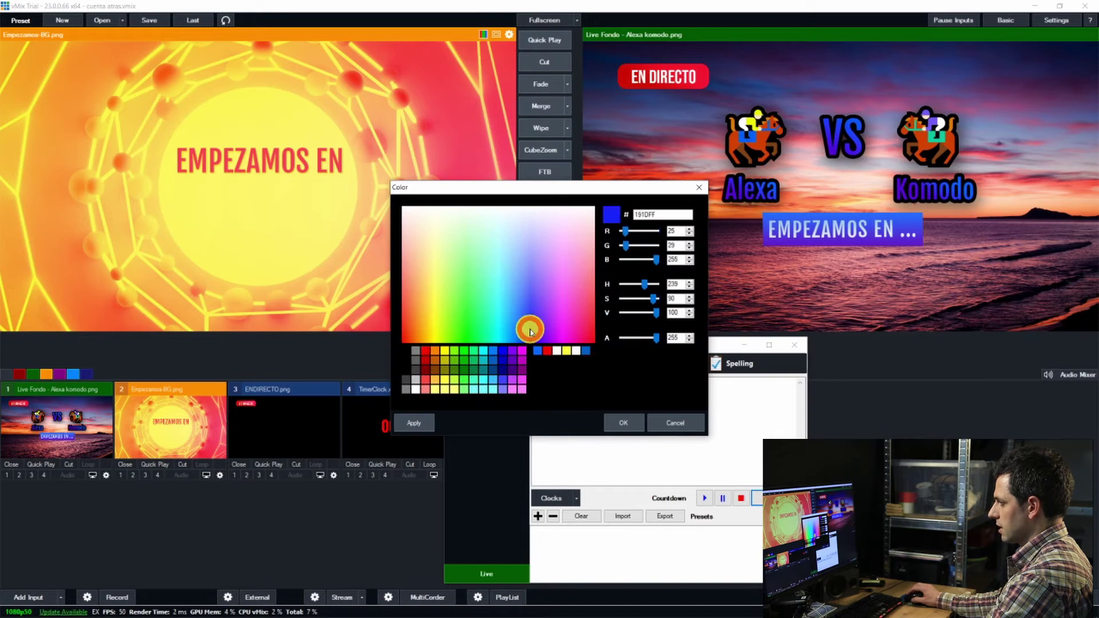
click(501, 380)
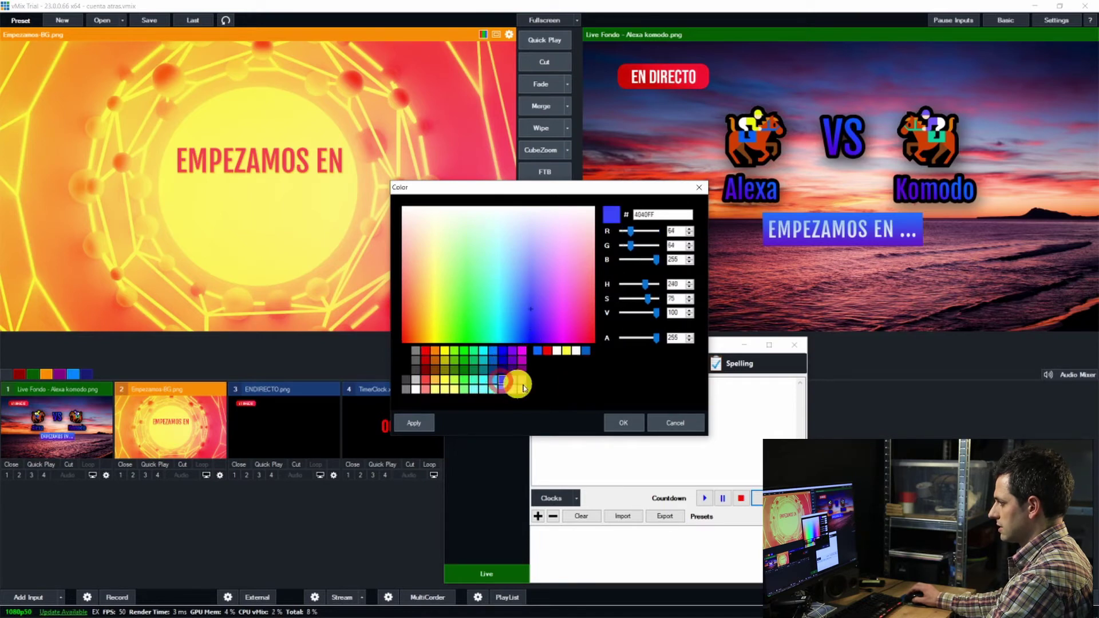
click(629, 422)
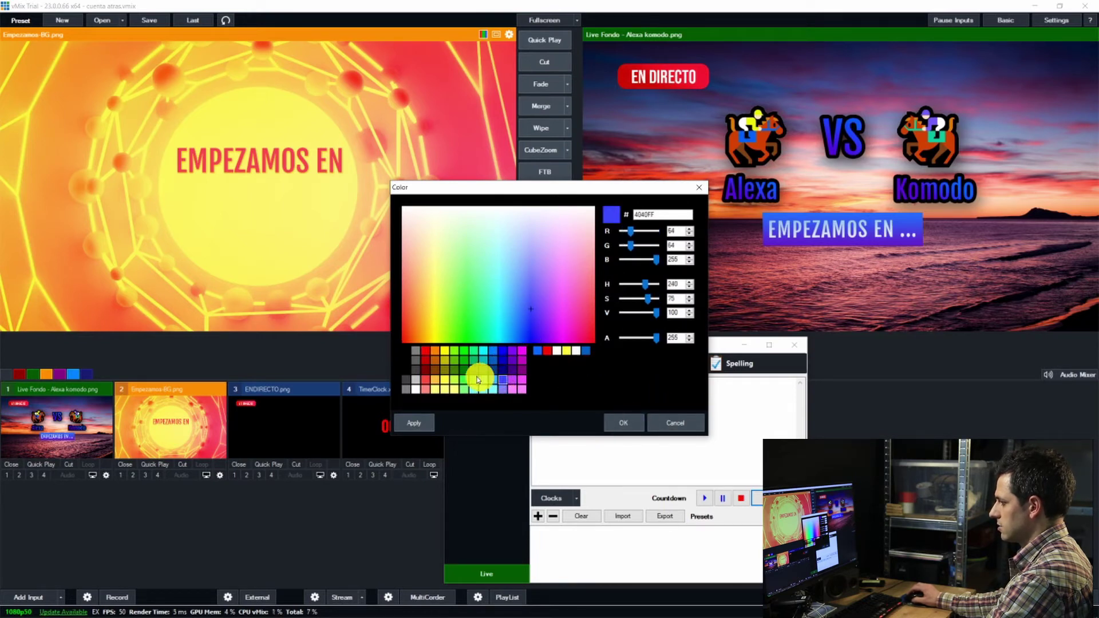
click(417, 389)
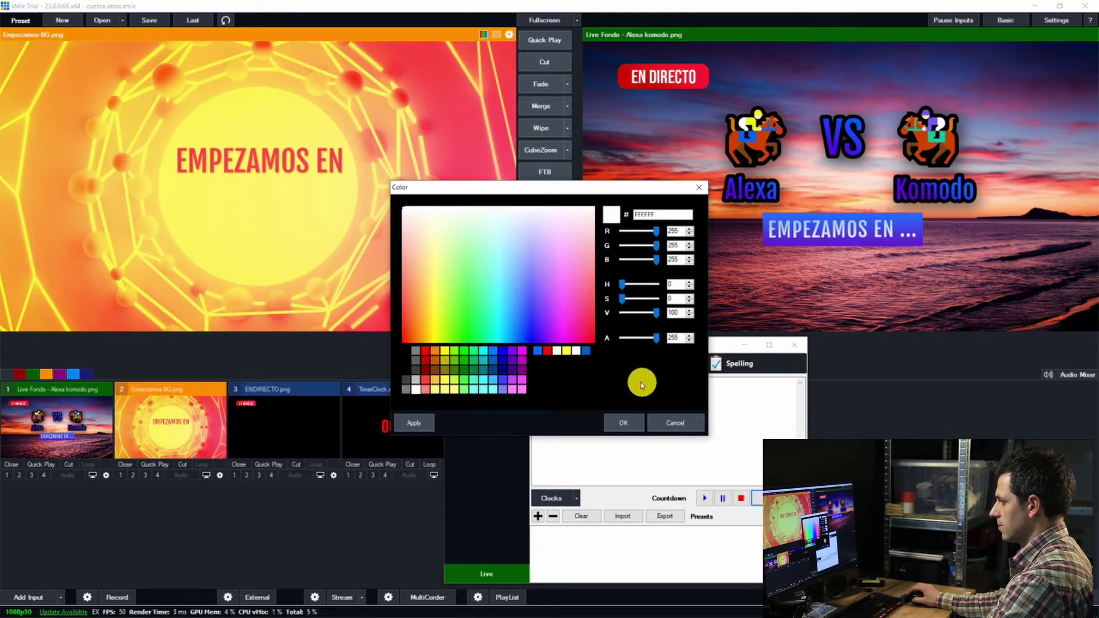
click(623, 422)
drag(656, 347, 413, 183)
click(547, 183)
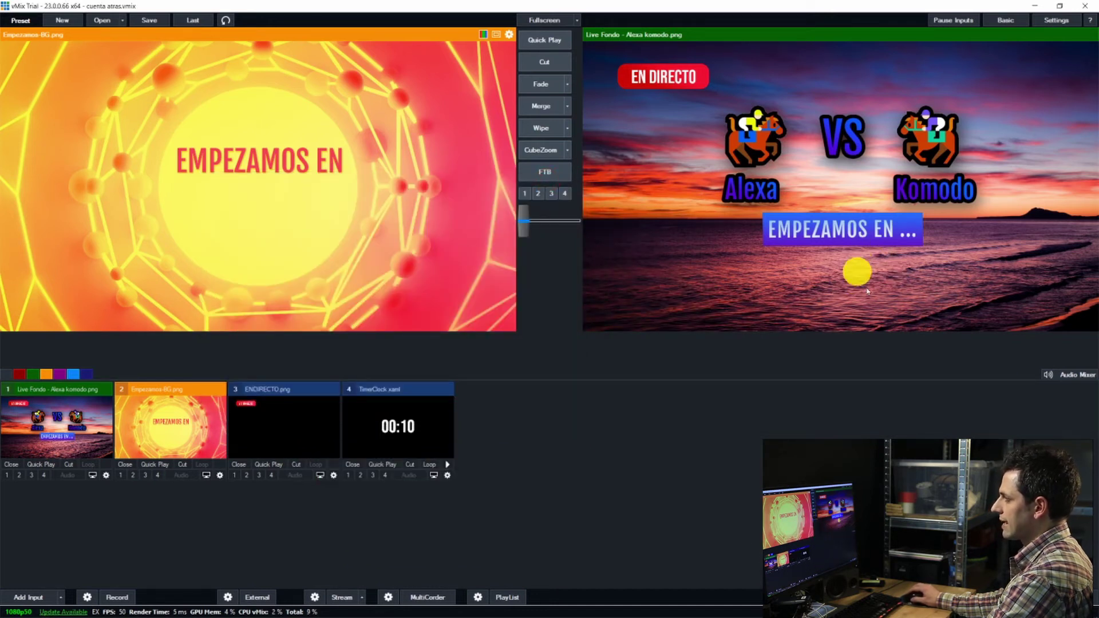
Step: Remove the ENDIRECTO.png input and add TimerClock.xaml as Multi View layer 1 of the Live Fondo input, below the EMPEZAMOS EN banner
click(238, 464)
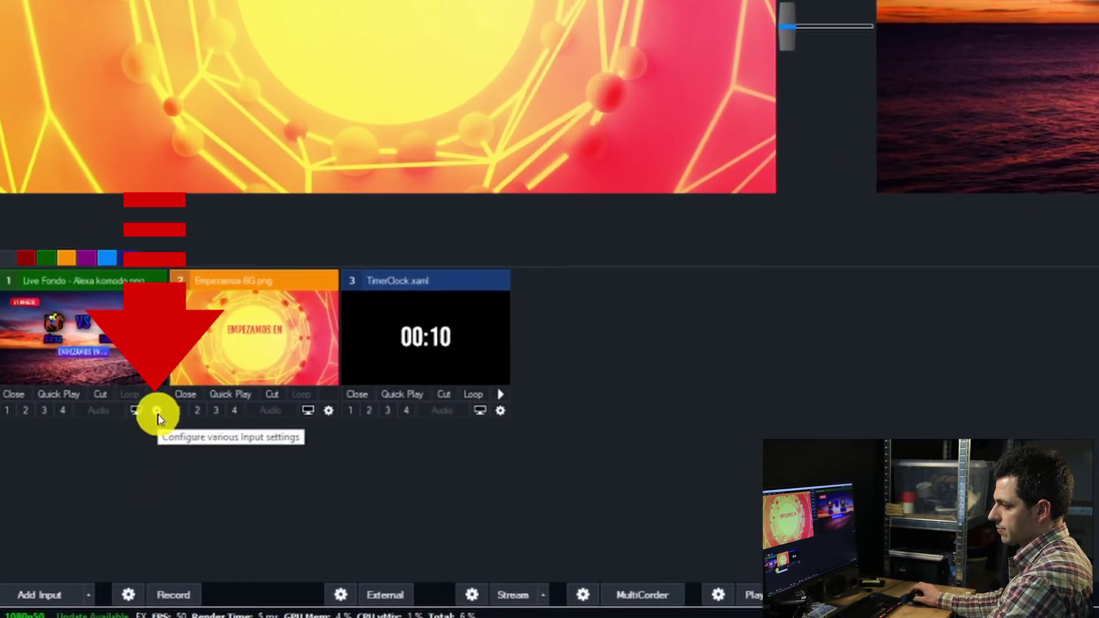
click(156, 411)
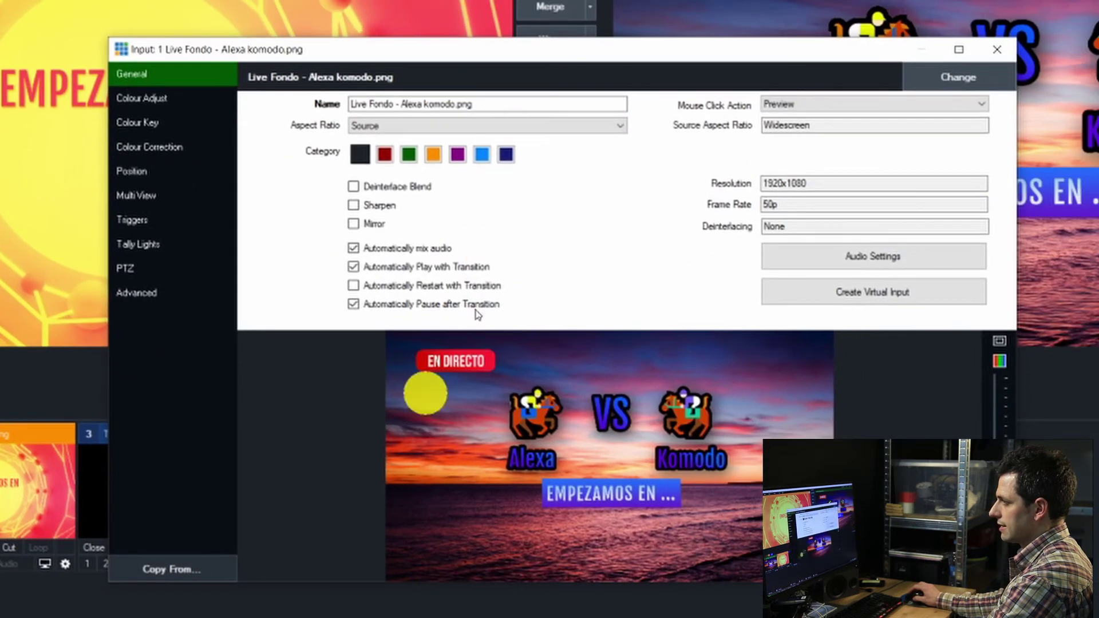
click(167, 196)
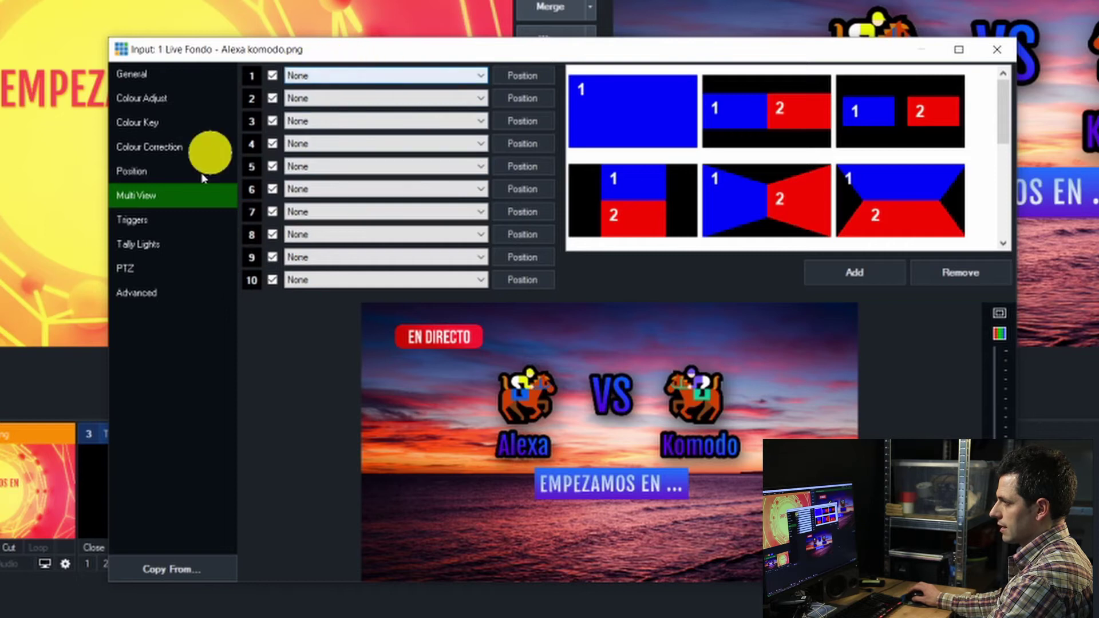
click(361, 77)
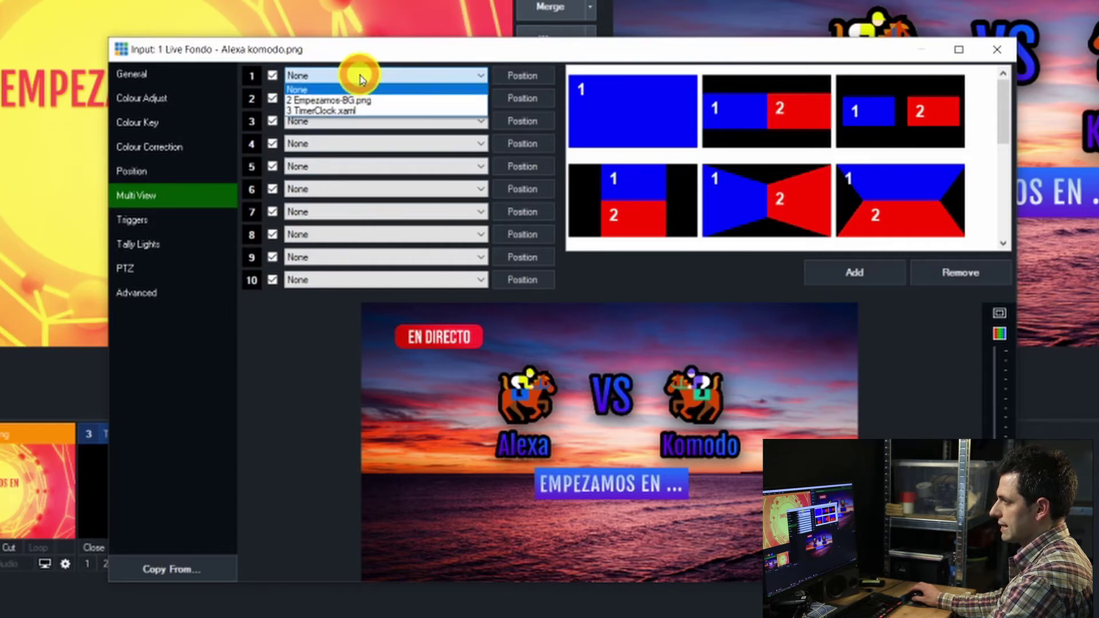
click(349, 110)
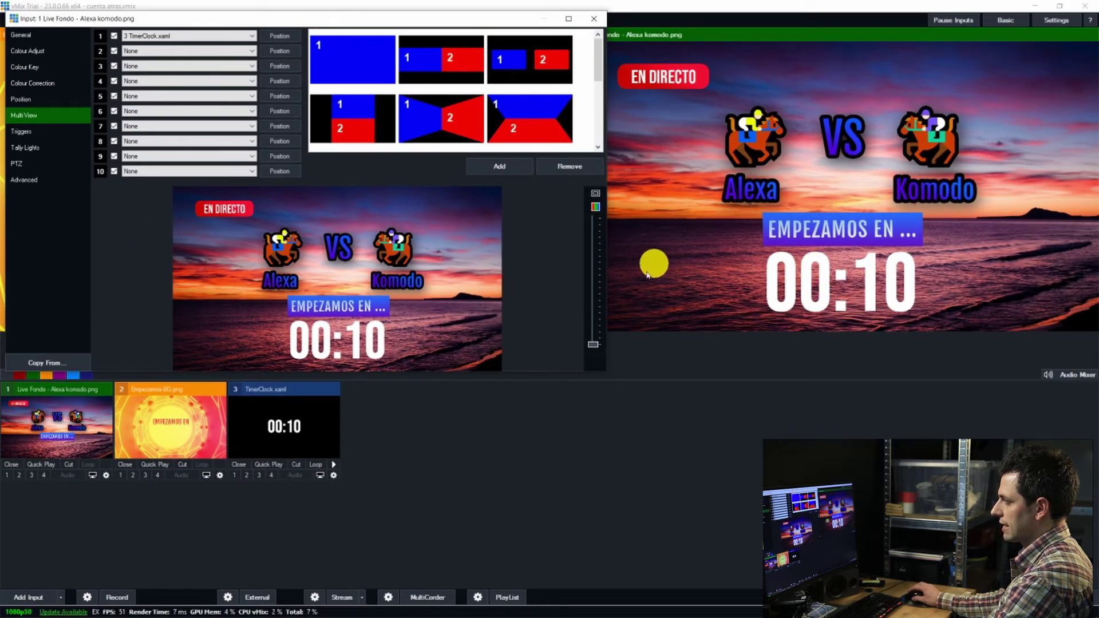
Step: Reduce the TimerClock text's font size by five increments in its title editor and close the editor
click(297, 437)
right_click(296, 435)
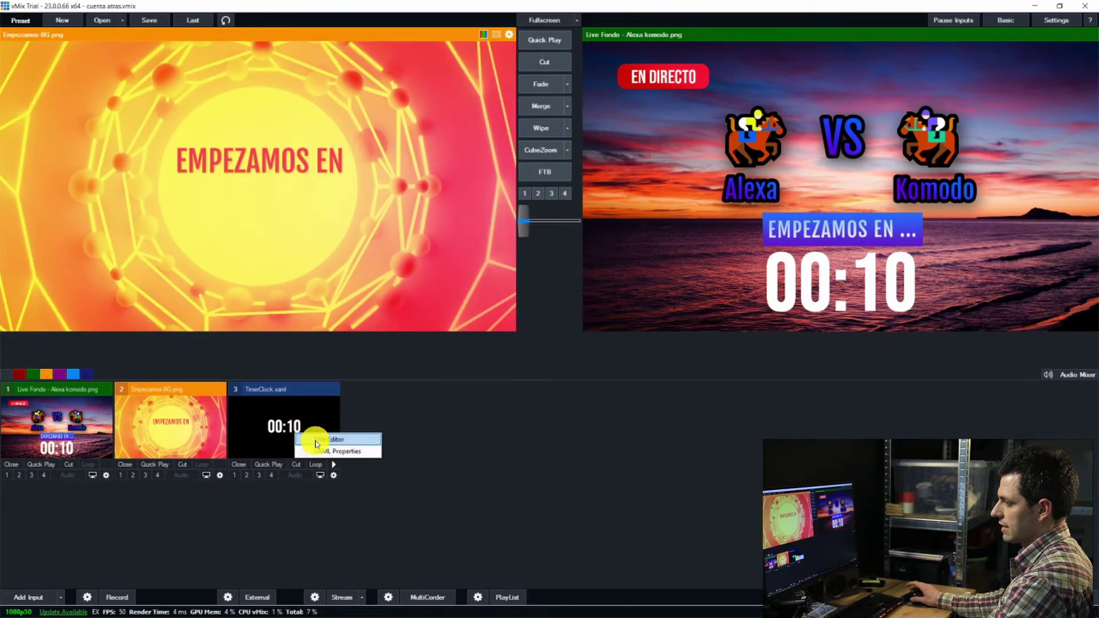
click(315, 439)
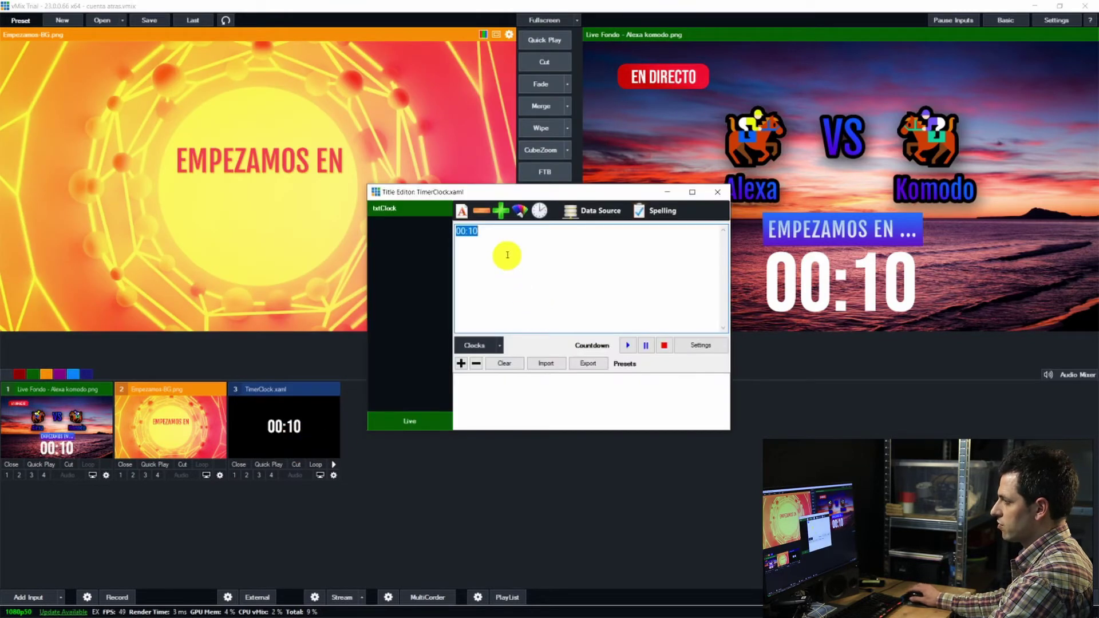
click(486, 213)
click(485, 213)
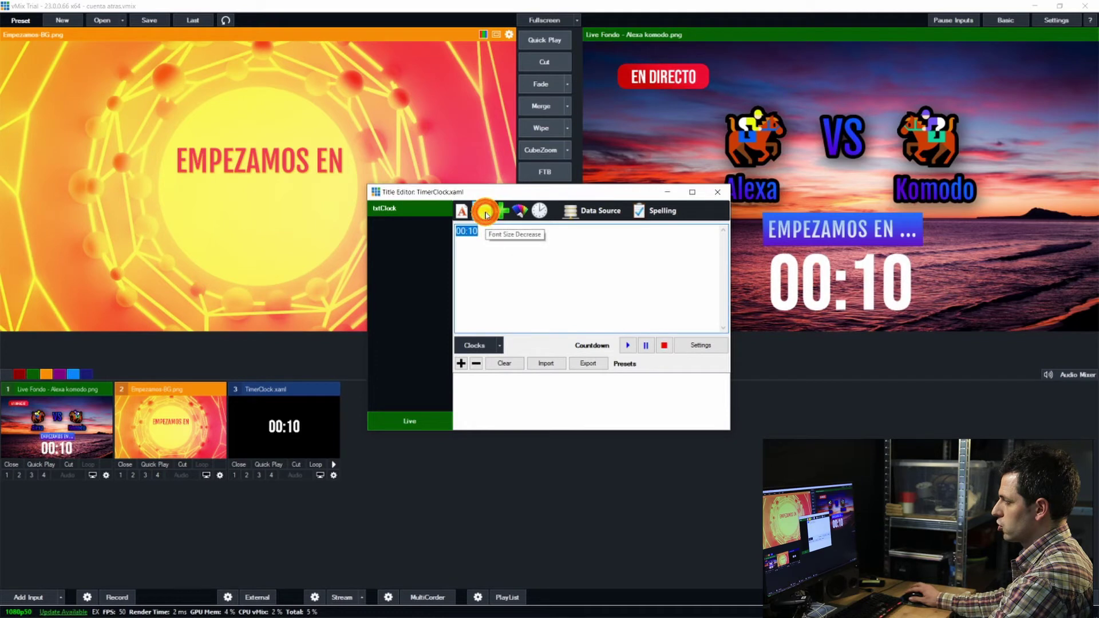
click(485, 213)
click(485, 212)
click(485, 213)
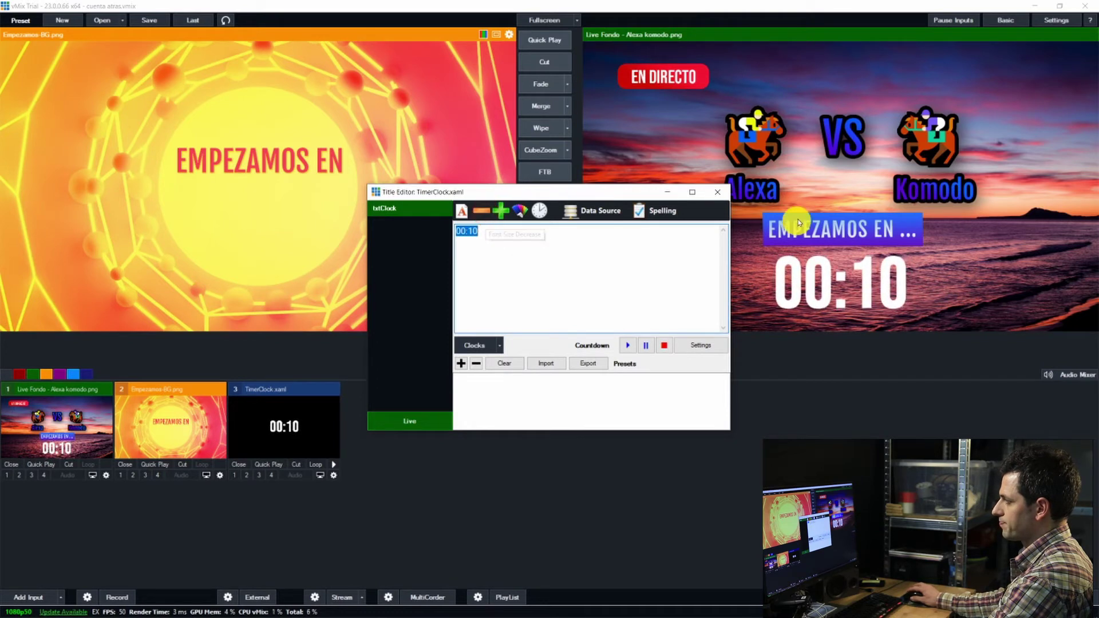
click(726, 196)
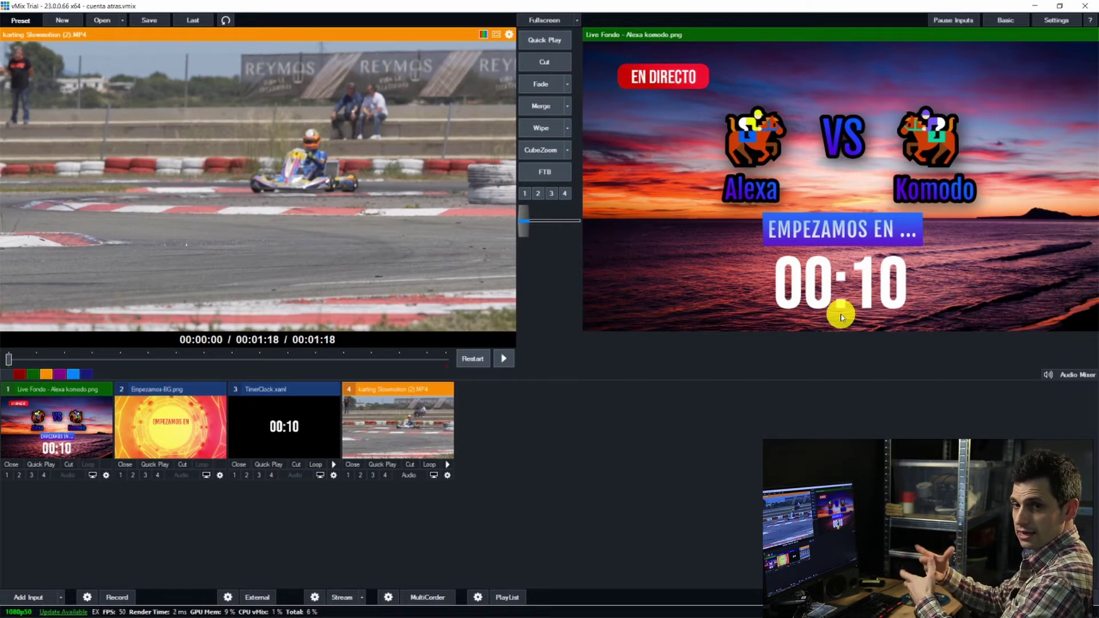
Step: Start the TimerClock countdown from its title editor and close the editor
right_click(306, 442)
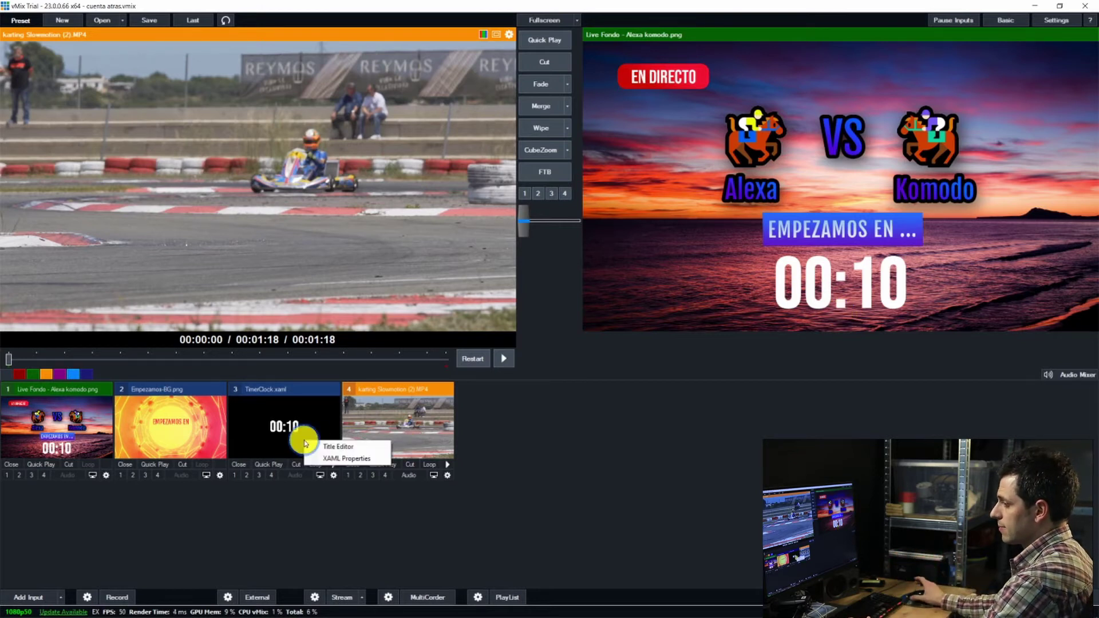
click(334, 447)
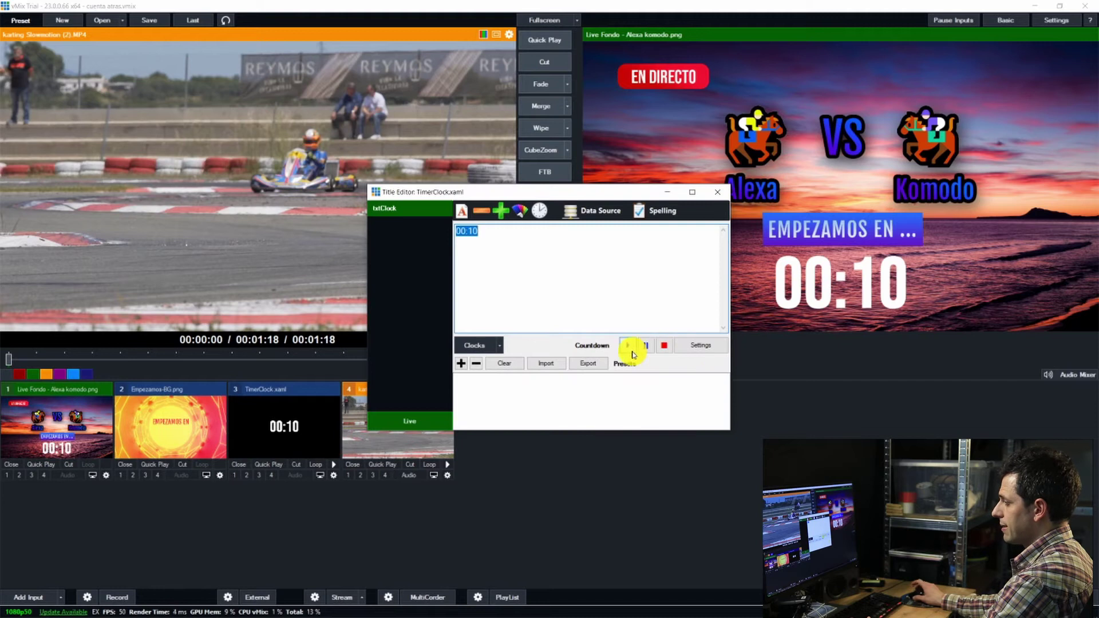
click(629, 346)
click(717, 192)
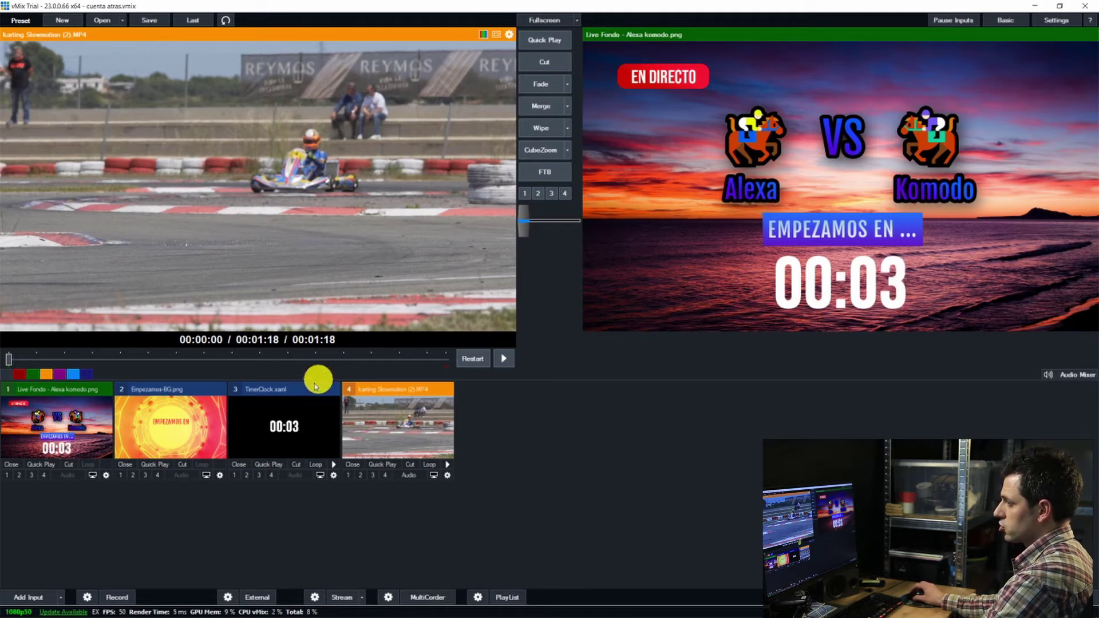
Step: Cut the live output to karting Slowmotion (2).MP4 and back to the Live Fondo input
click(538, 68)
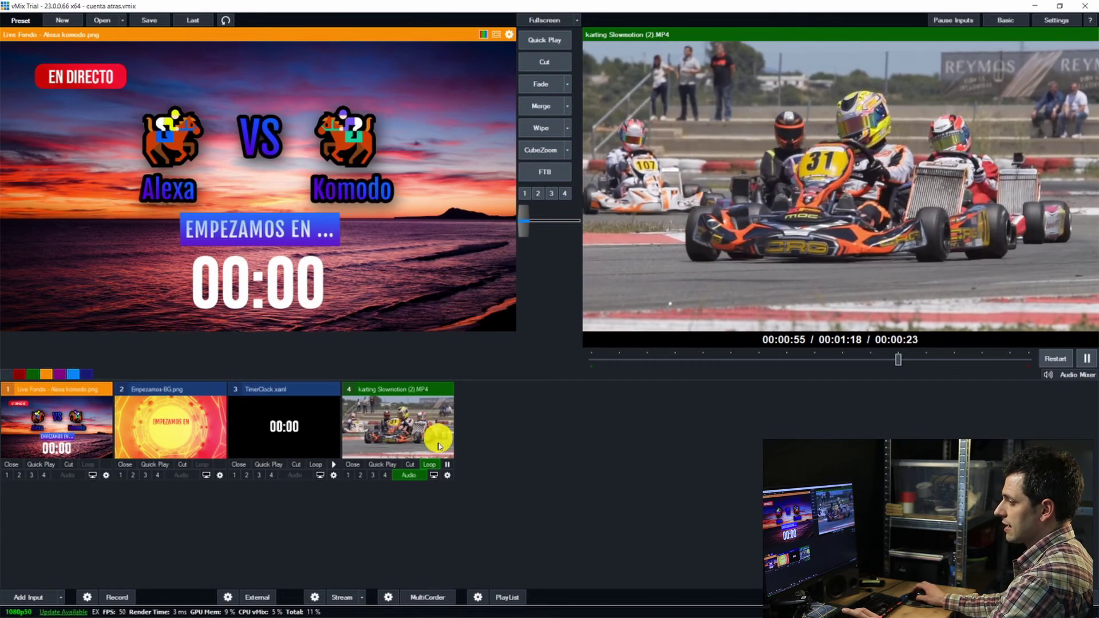
click(538, 63)
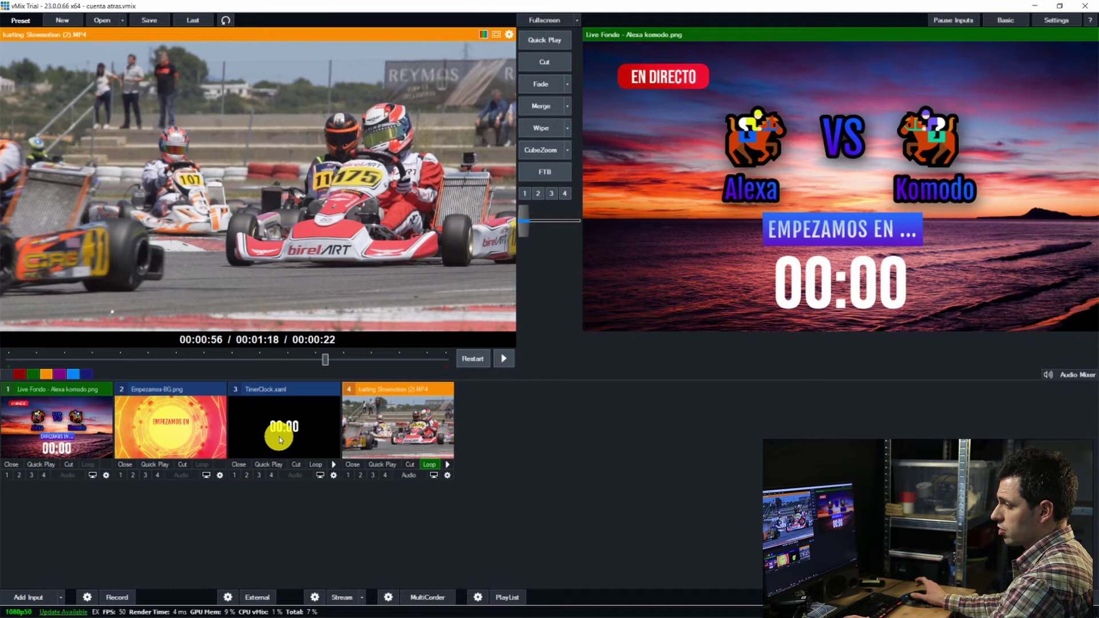
Step: Add an OnCountdownCompleted trigger to the TimerClock.xaml input that cuts to karting Slowmotion (2).MP4, and close the input settings
click(333, 476)
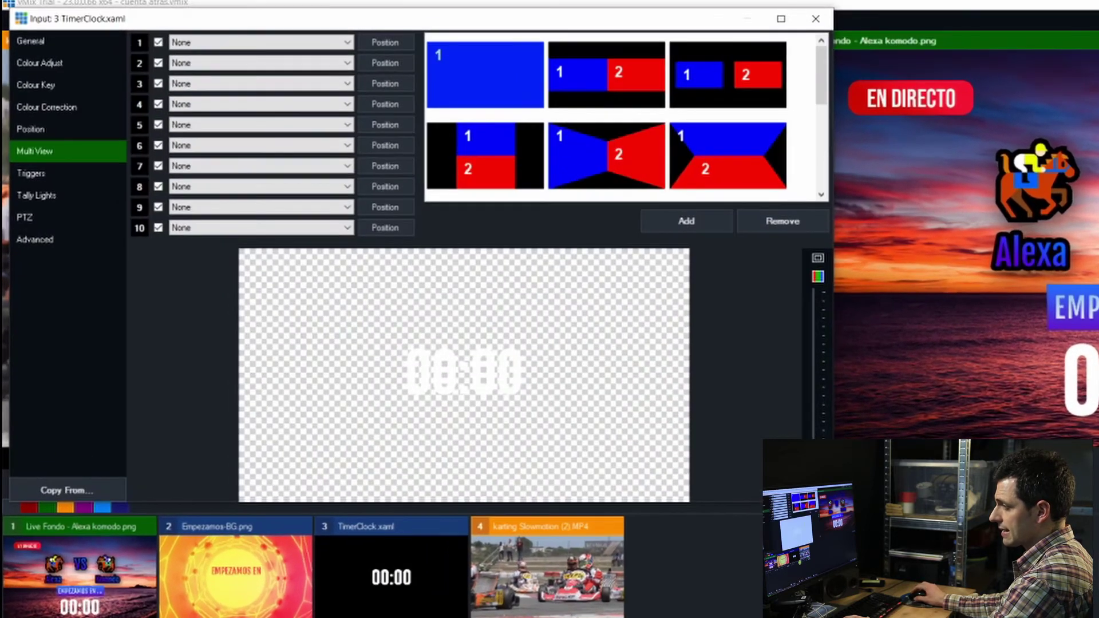
click(72, 175)
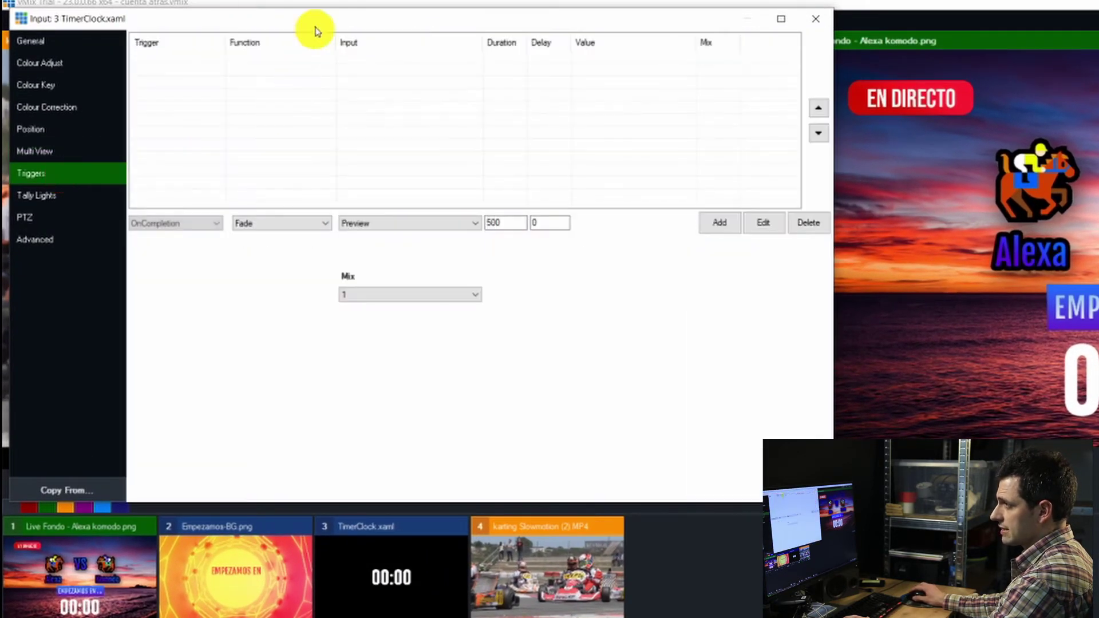
drag(314, 19, 650, 216)
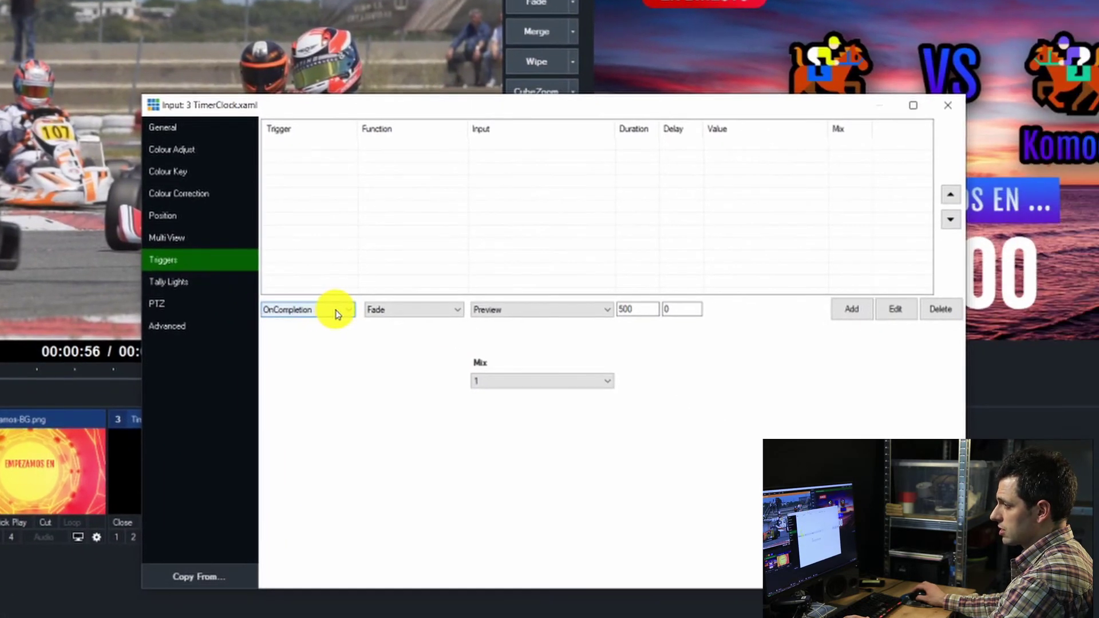
click(544, 419)
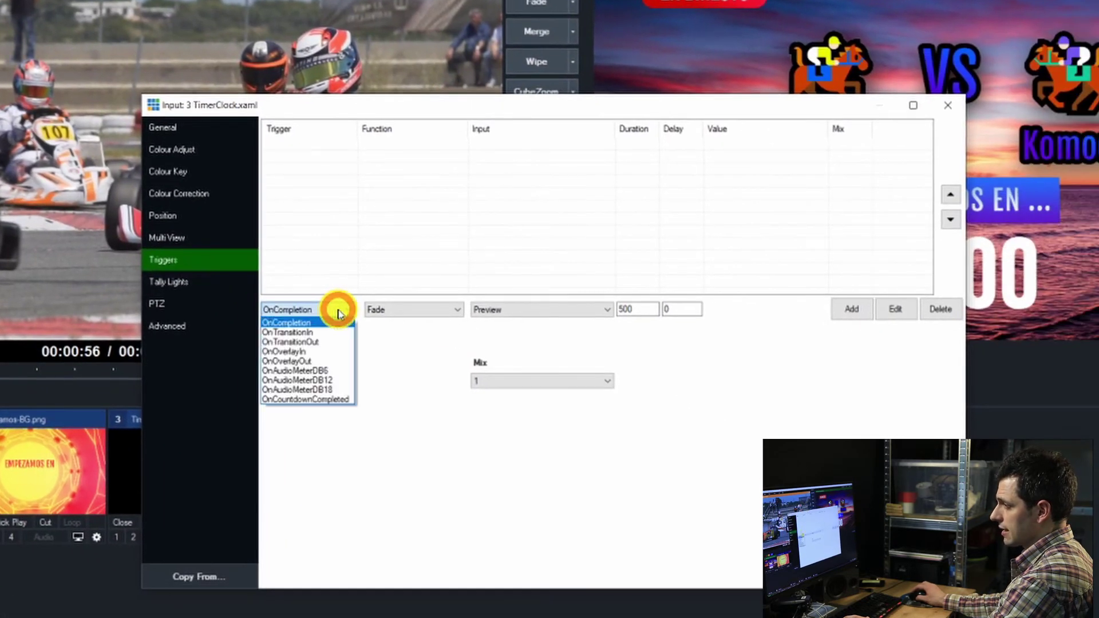
click(306, 399)
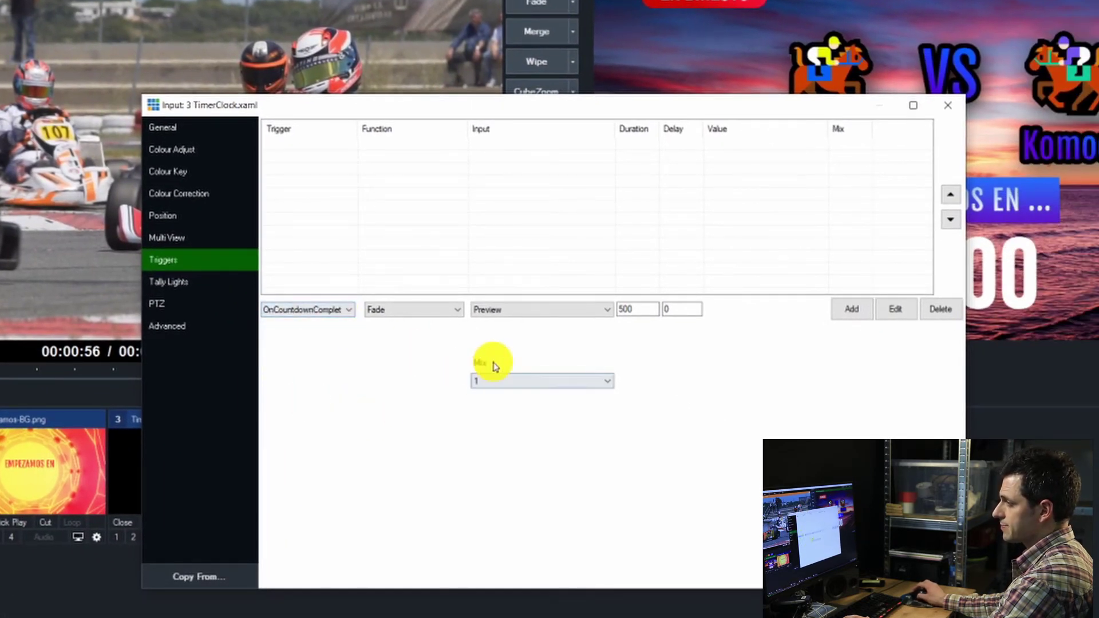
click(456, 318)
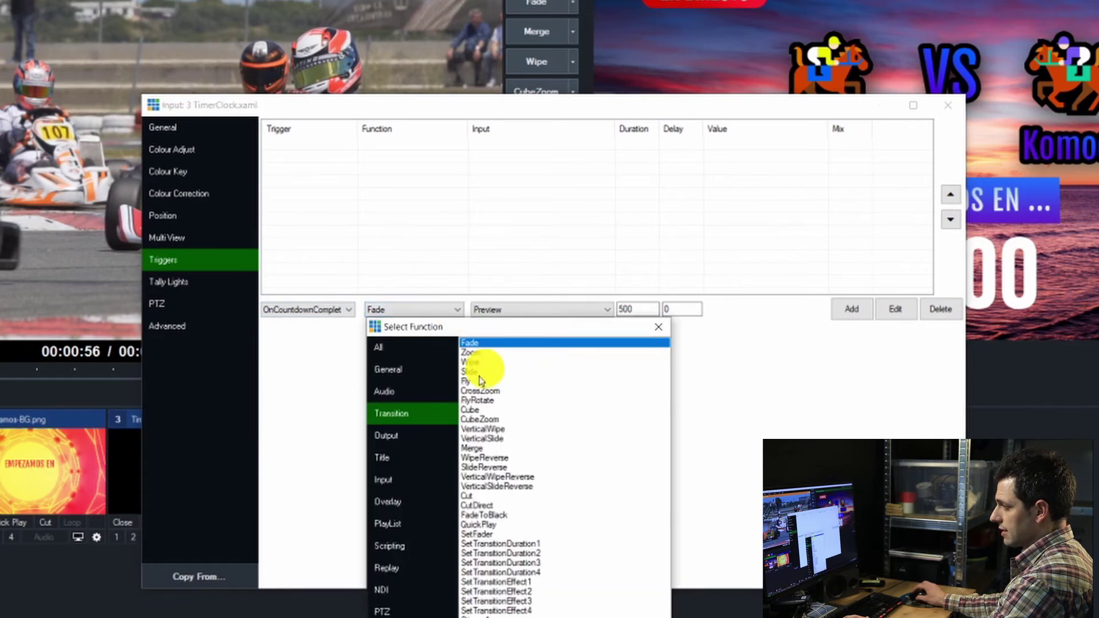
click(476, 496)
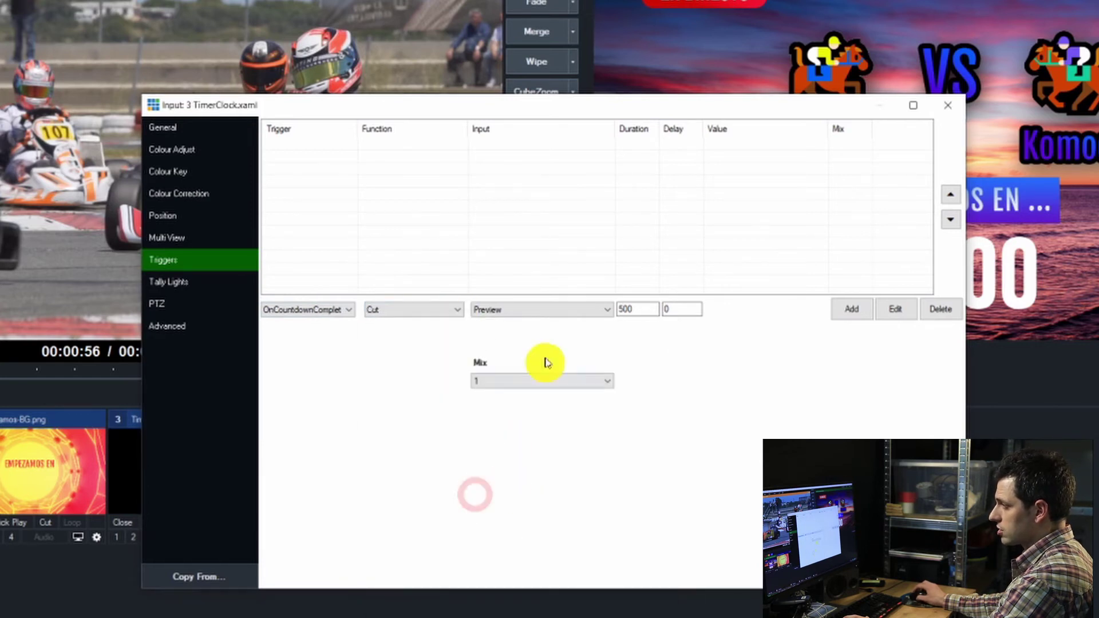
click(540, 311)
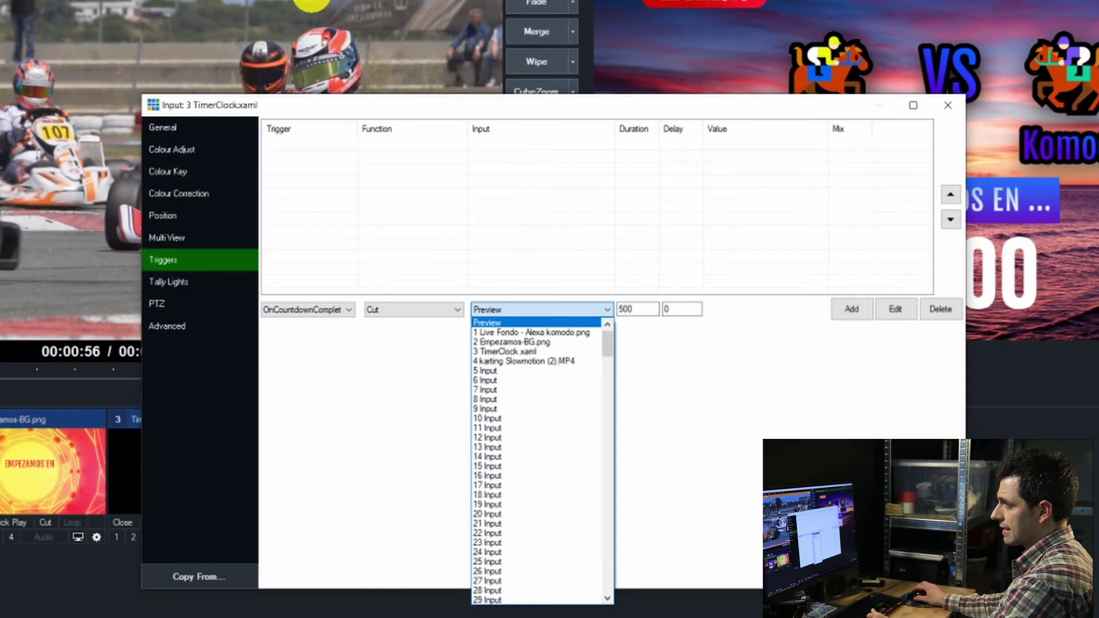
click(575, 361)
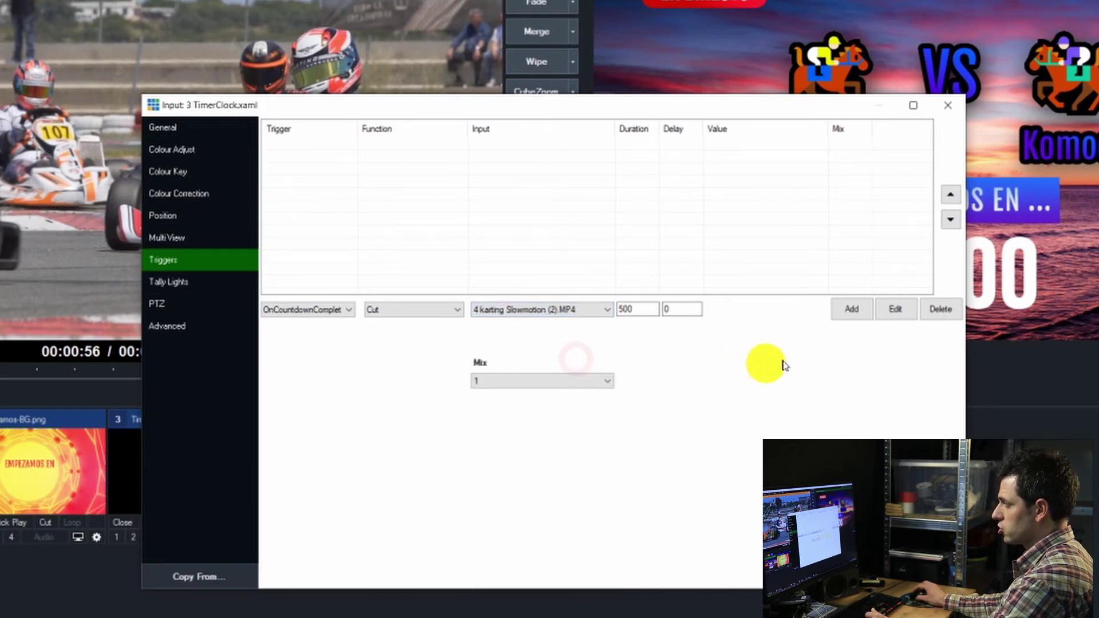
click(849, 317)
drag(582, 114, 616, 290)
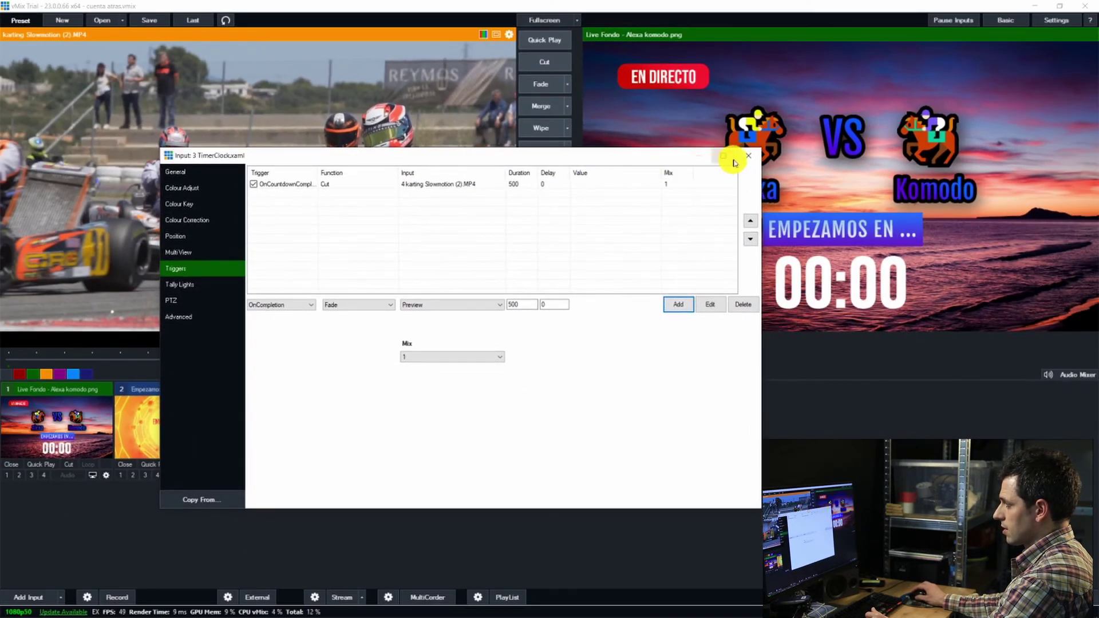
click(918, 288)
Step: Restart the TimerClock countdown from 00:10 in its title editor and close the editor to test the trigger
right_click(325, 416)
click(336, 419)
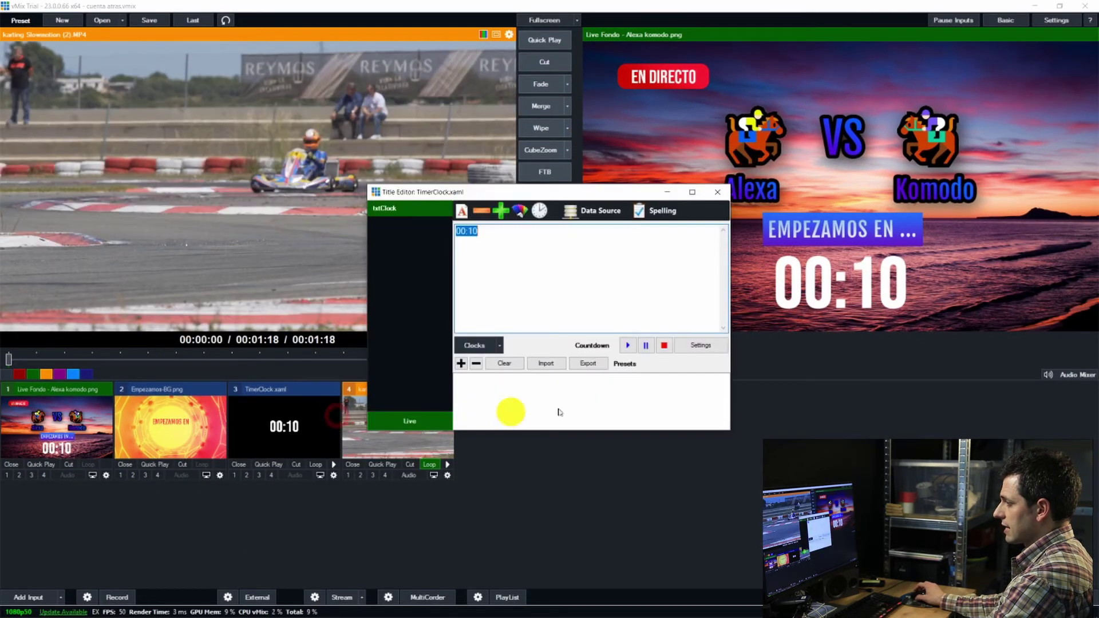
click(627, 346)
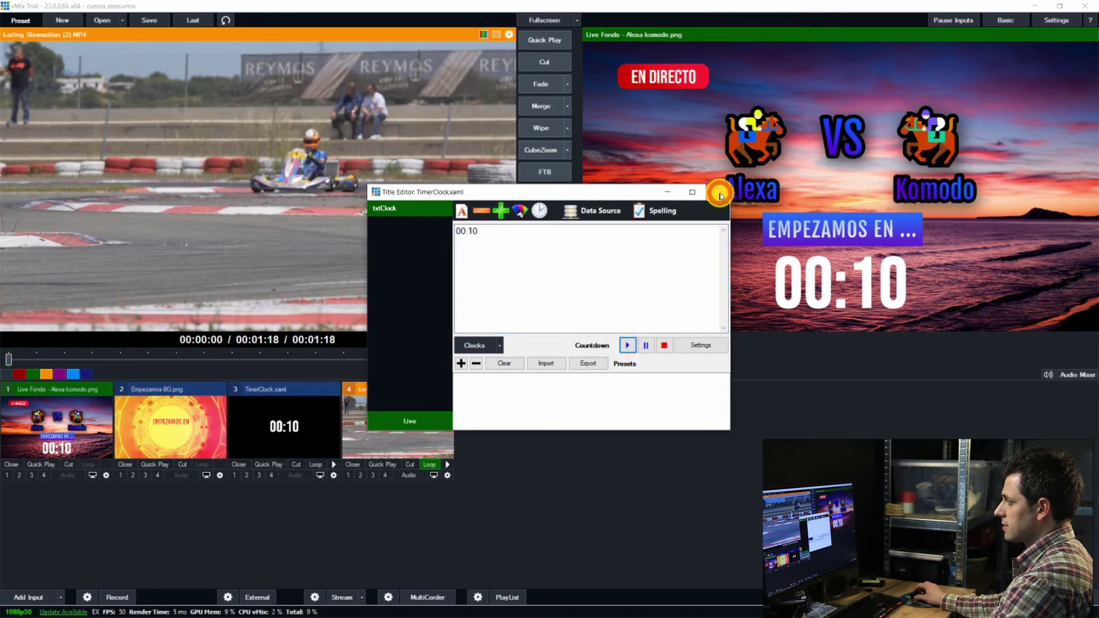
click(719, 193)
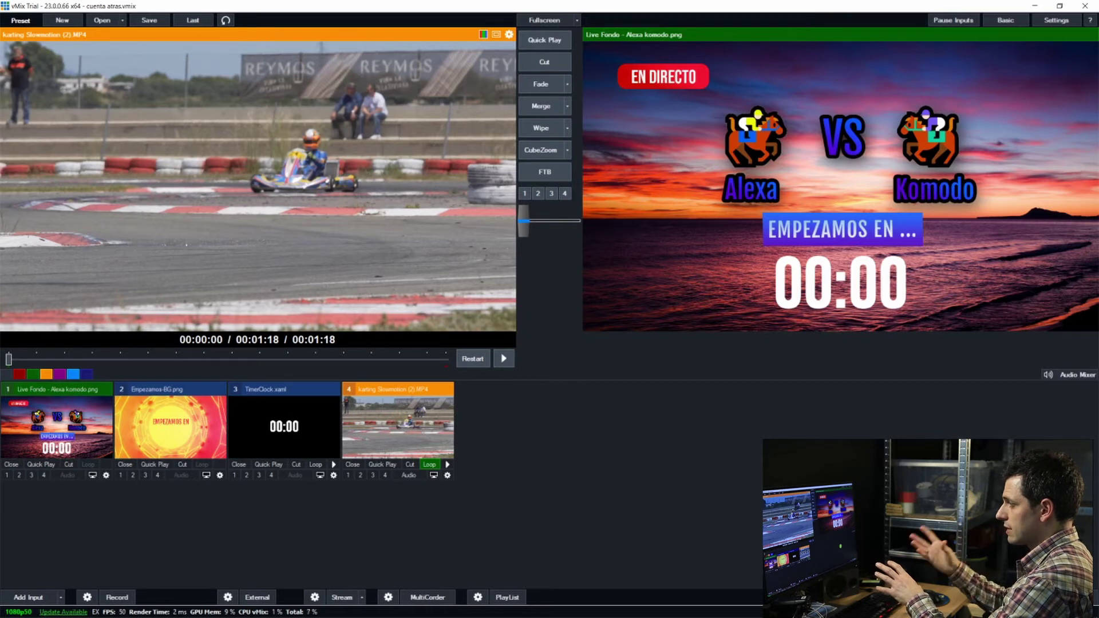
key(space)
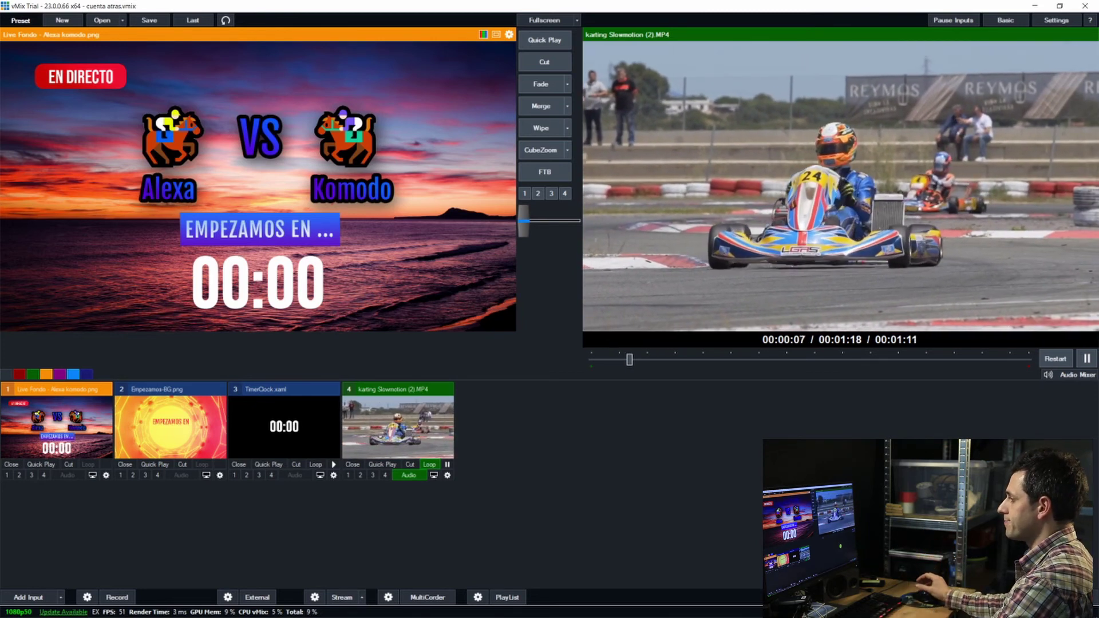
Step: Pause the karting Slowmotion (2).MP4 video and cut the live output to Empezamos-BG.png
click(1085, 358)
click(174, 436)
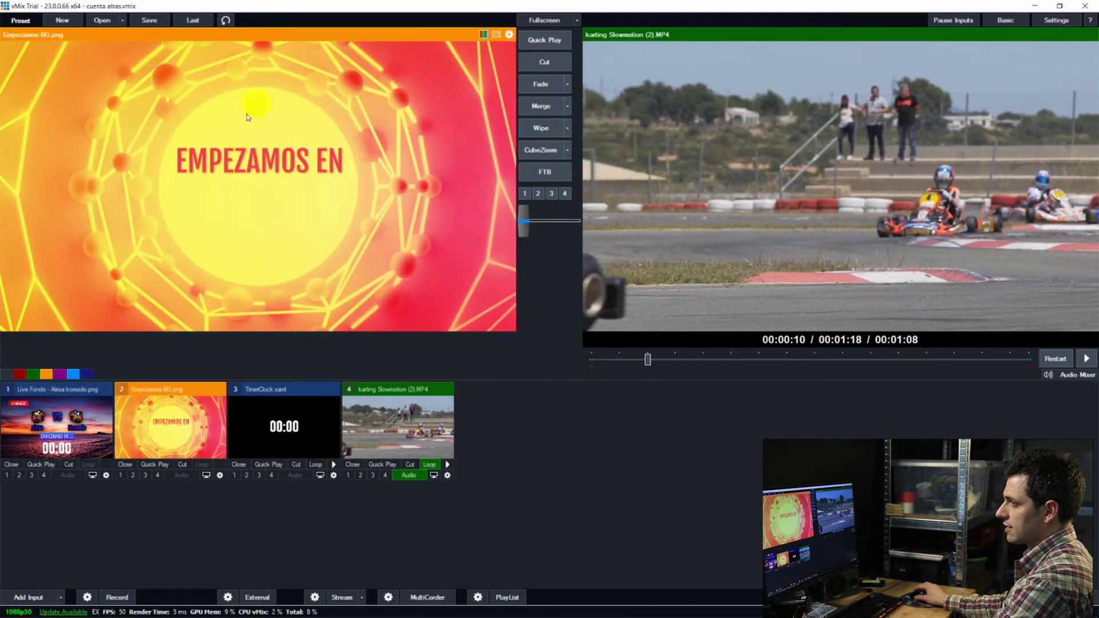
click(536, 58)
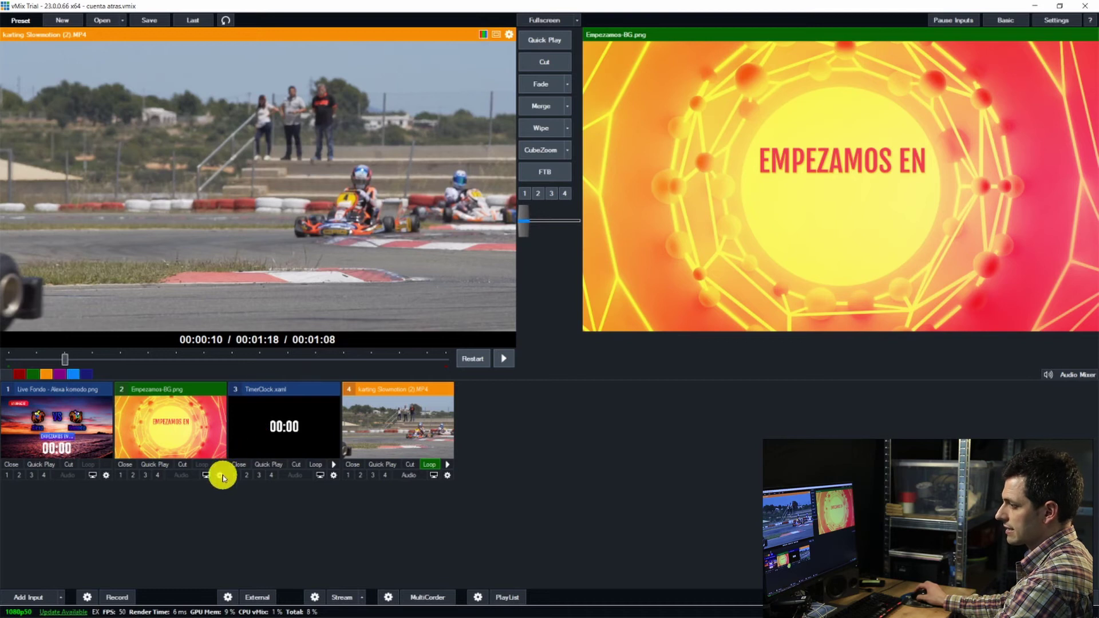
Step: Assign TimerClock.xaml to Multi View layer 1 of the Empezamos-BG.png input
click(219, 475)
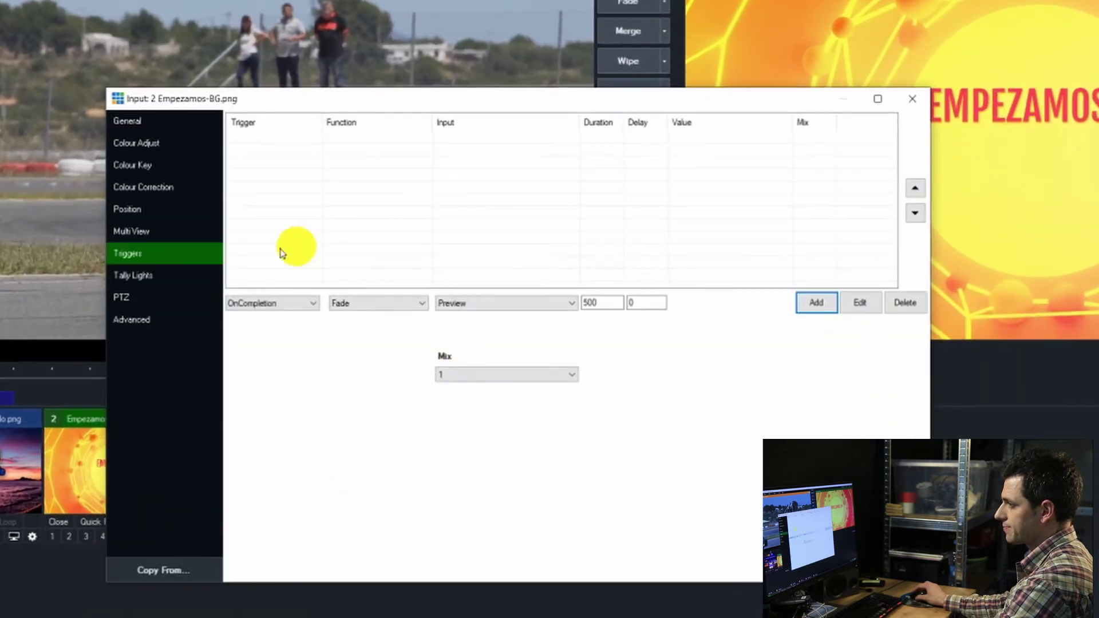
click(154, 230)
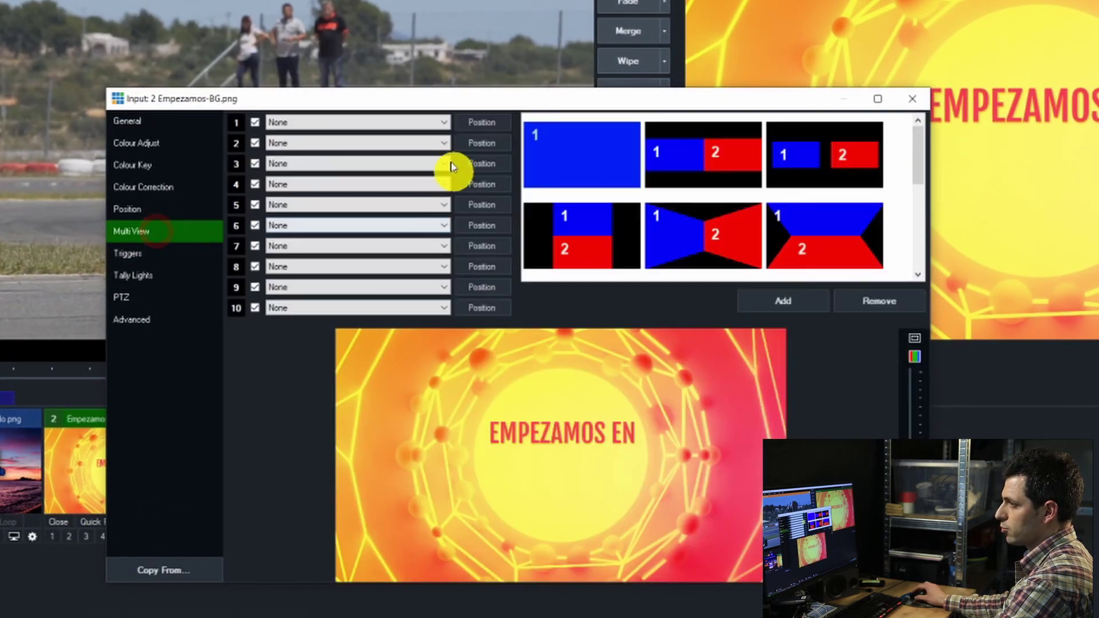
click(406, 123)
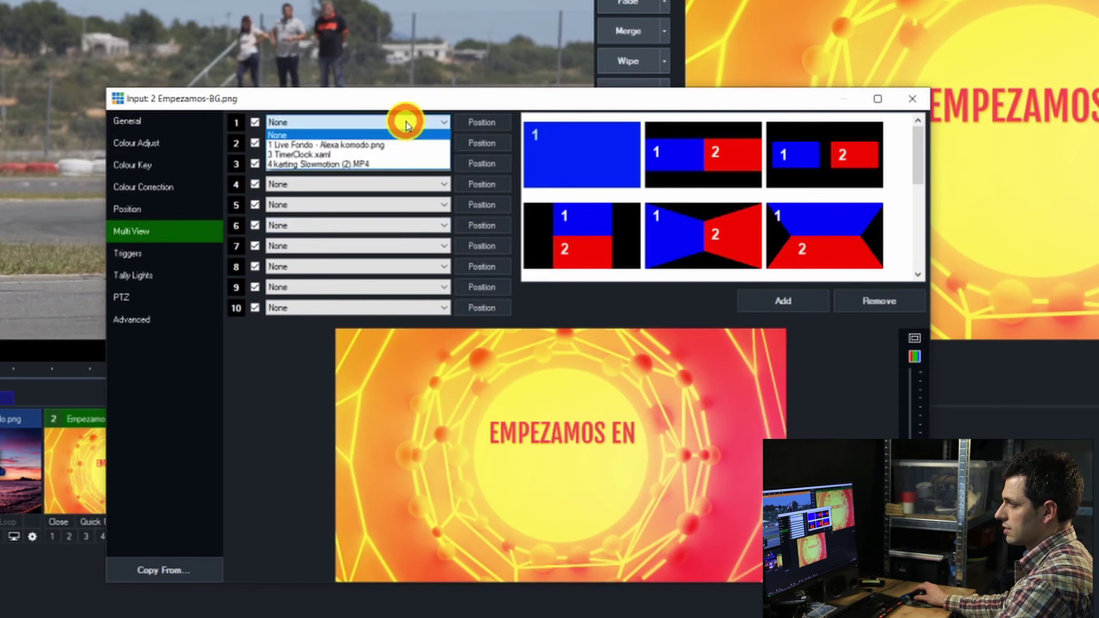
click(392, 155)
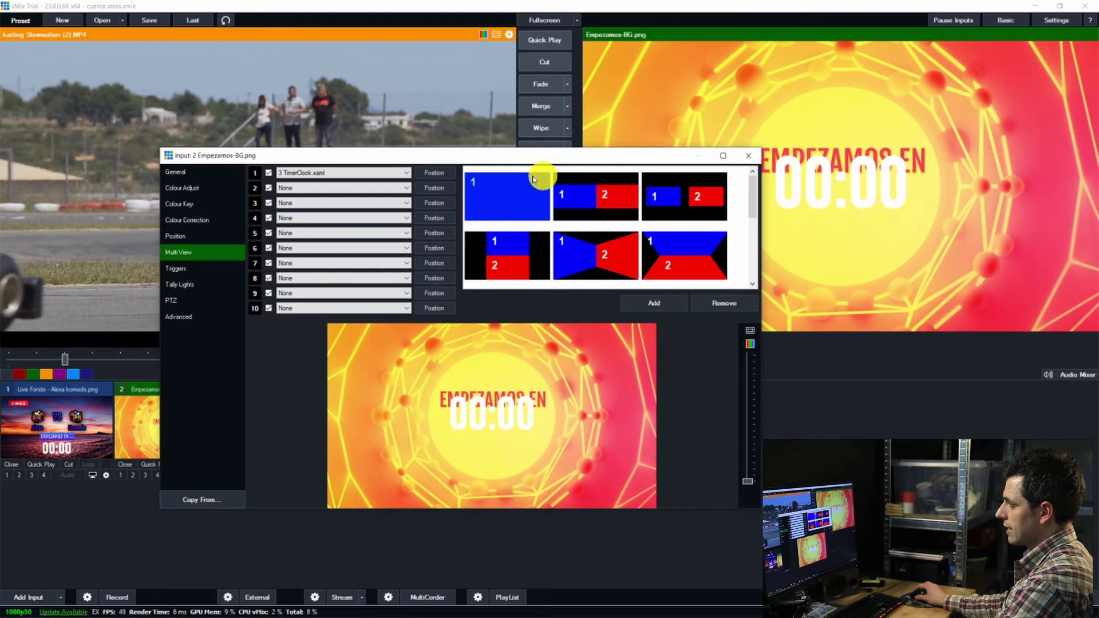
Step: Position the TimerClock layer below EMPEZAMOS EN with Zoom X about 0.898 and Pan Y about -0.224, and close the settings
click(447, 179)
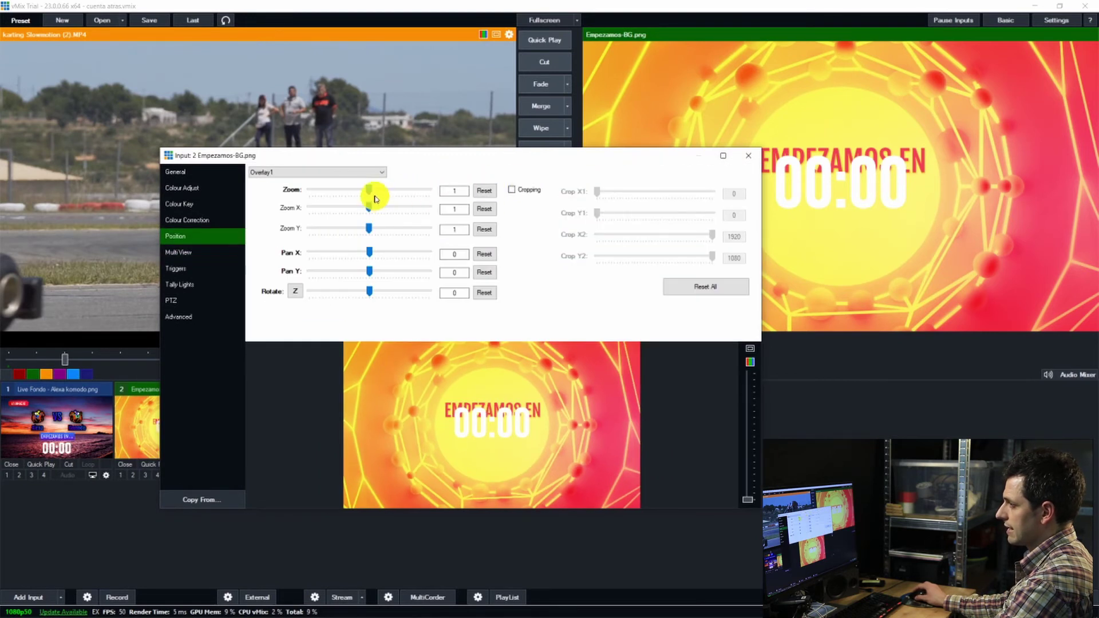
drag(367, 208, 360, 208)
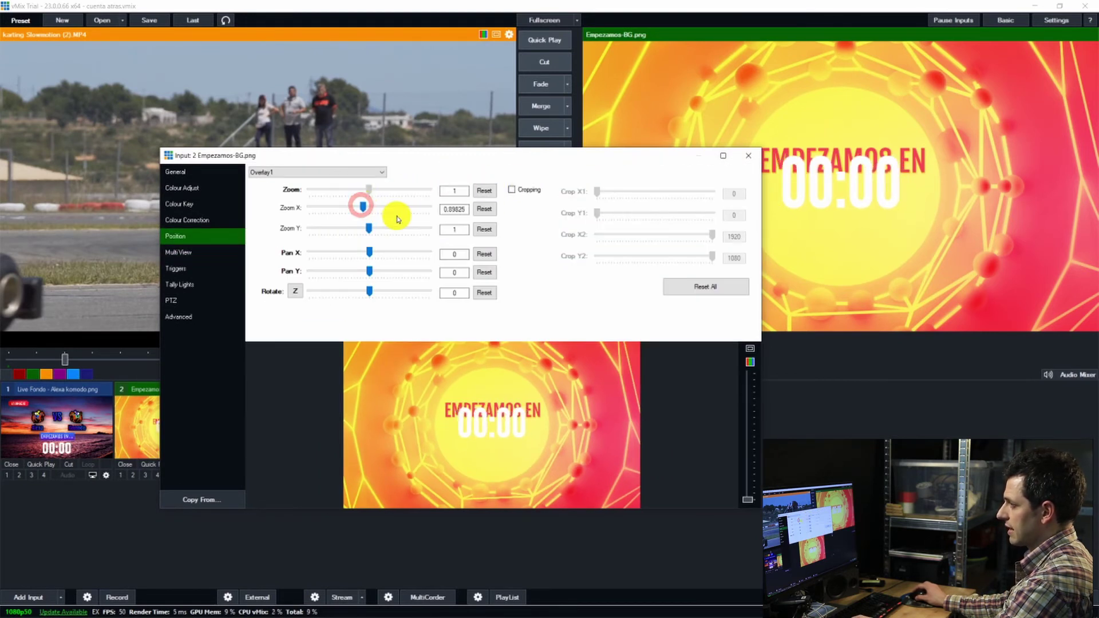
drag(371, 277, 357, 272)
drag(496, 466, 496, 450)
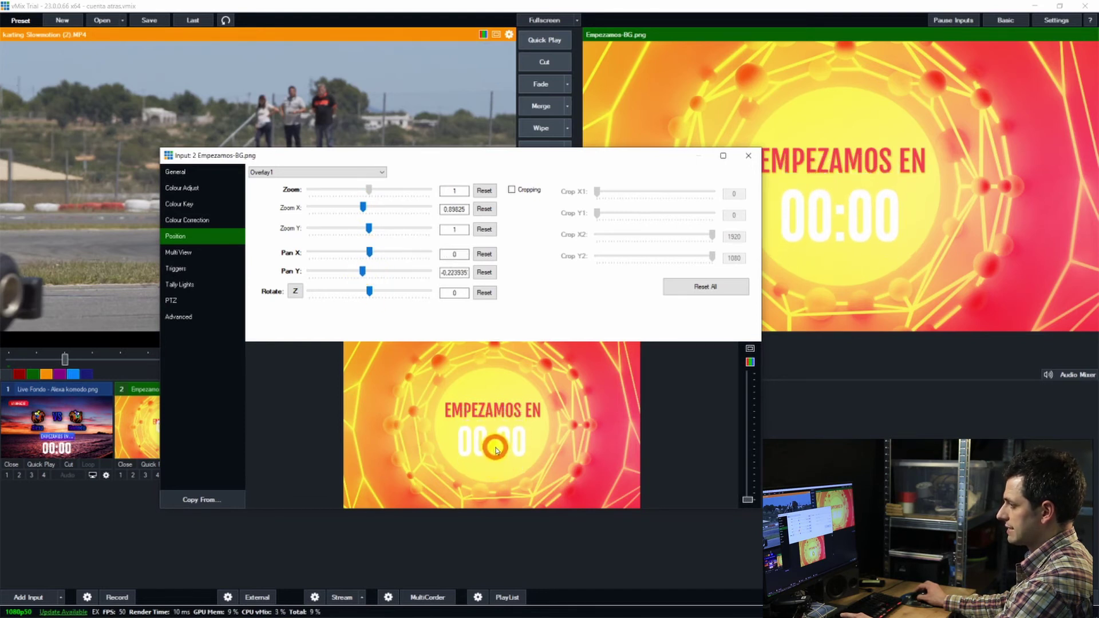
click(748, 155)
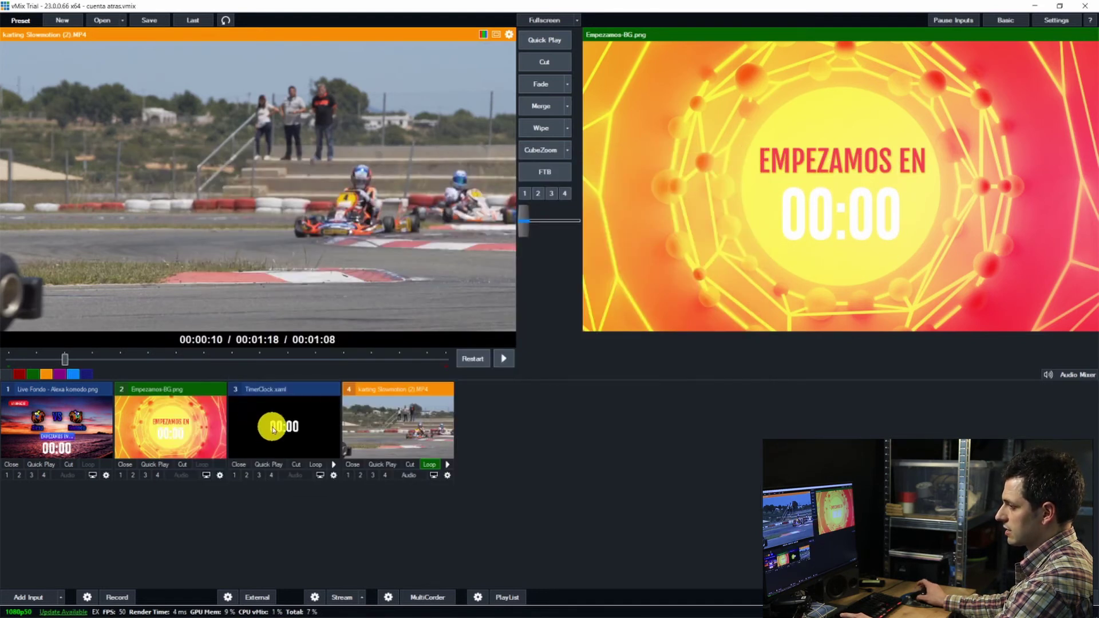
Step: Change the TimerClock text colour to dark red BF0000 in its title editor
right_click(274, 429)
click(286, 433)
click(404, 418)
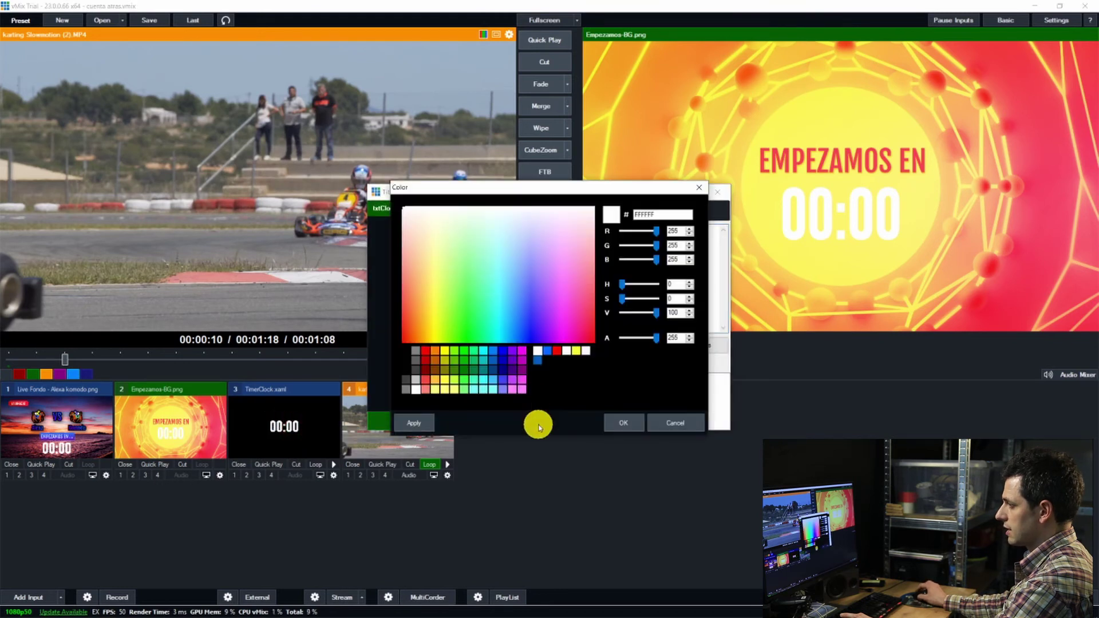
click(428, 363)
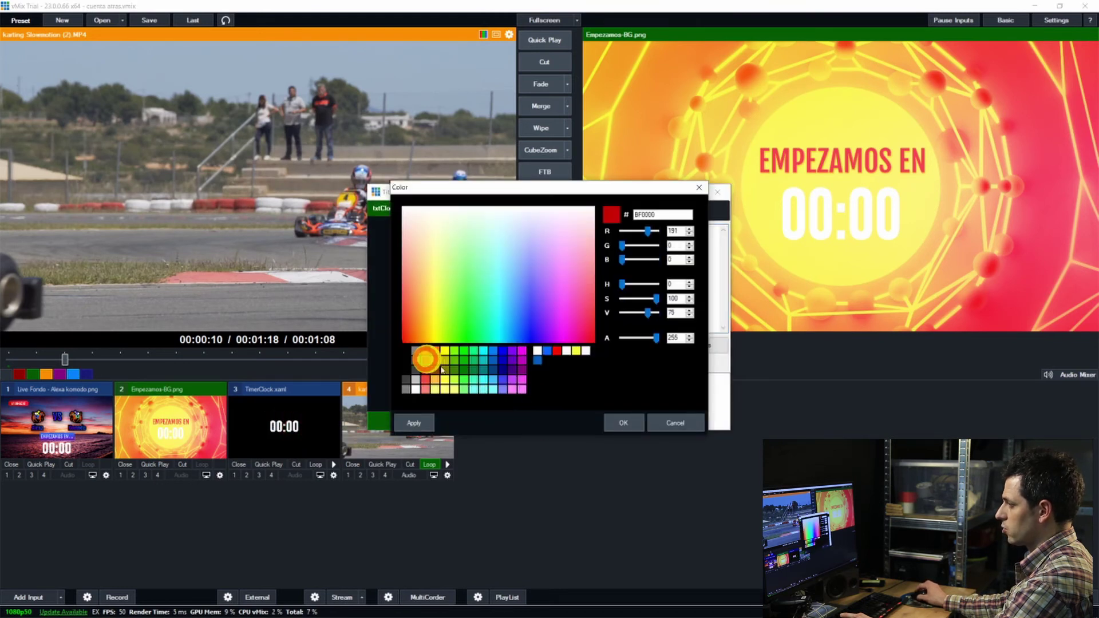
click(617, 421)
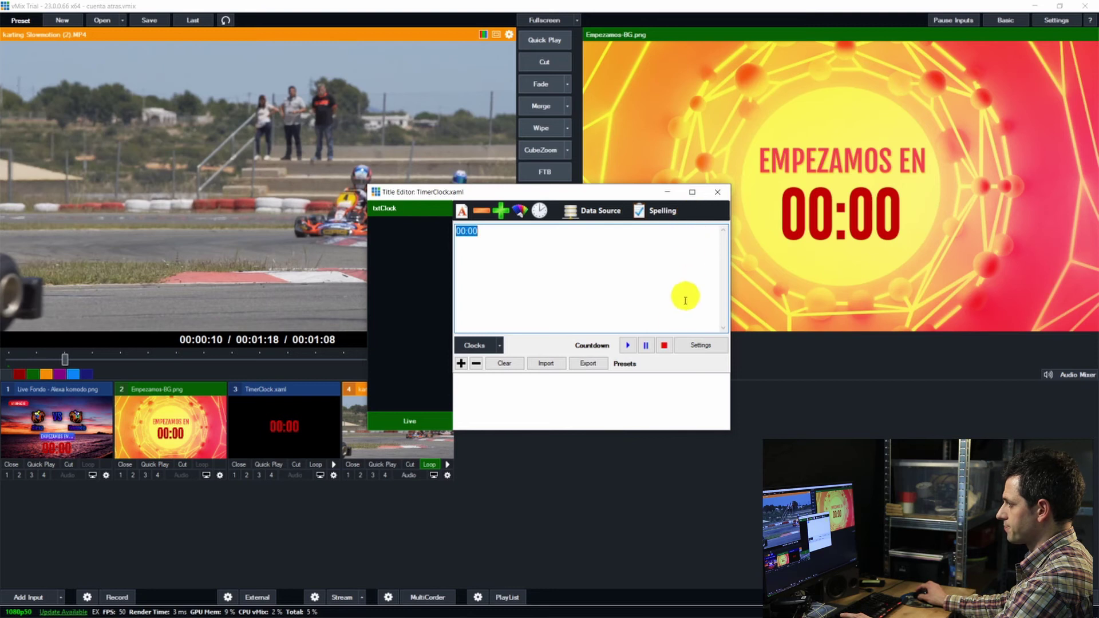
Step: Reset the TimerClock countdown to 00:10, start it from the title editor and close the editor
click(662, 345)
click(720, 194)
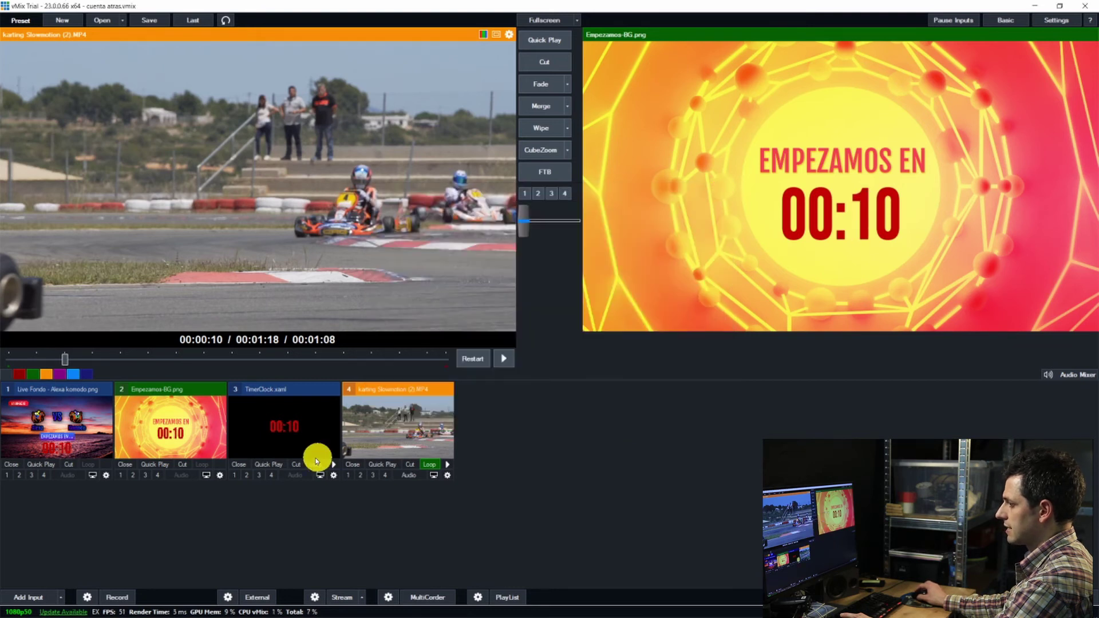
click(307, 436)
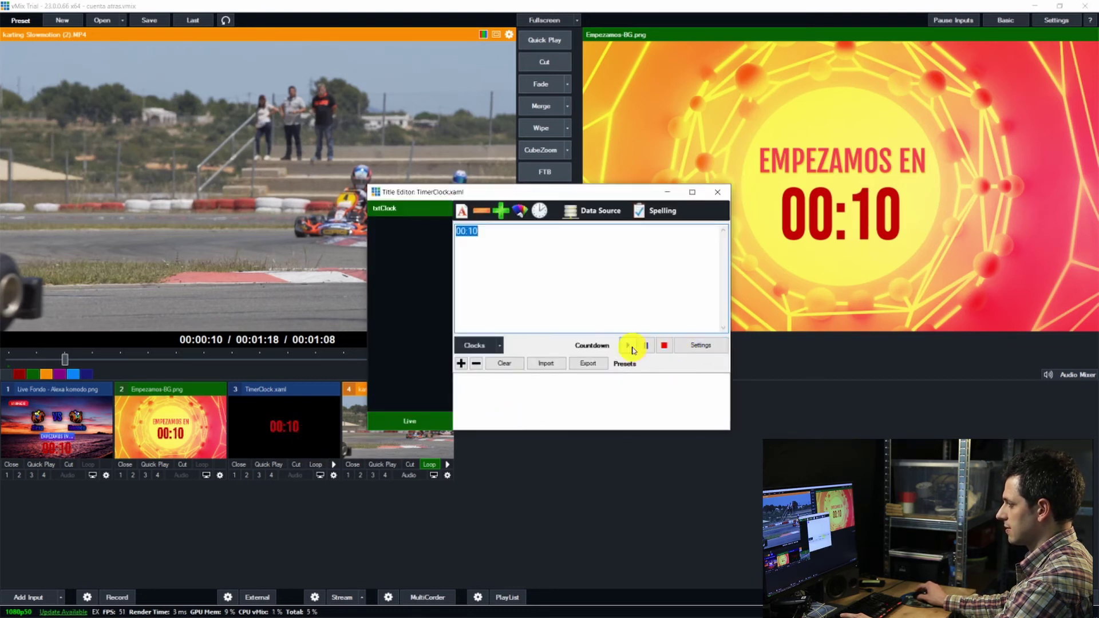
click(717, 192)
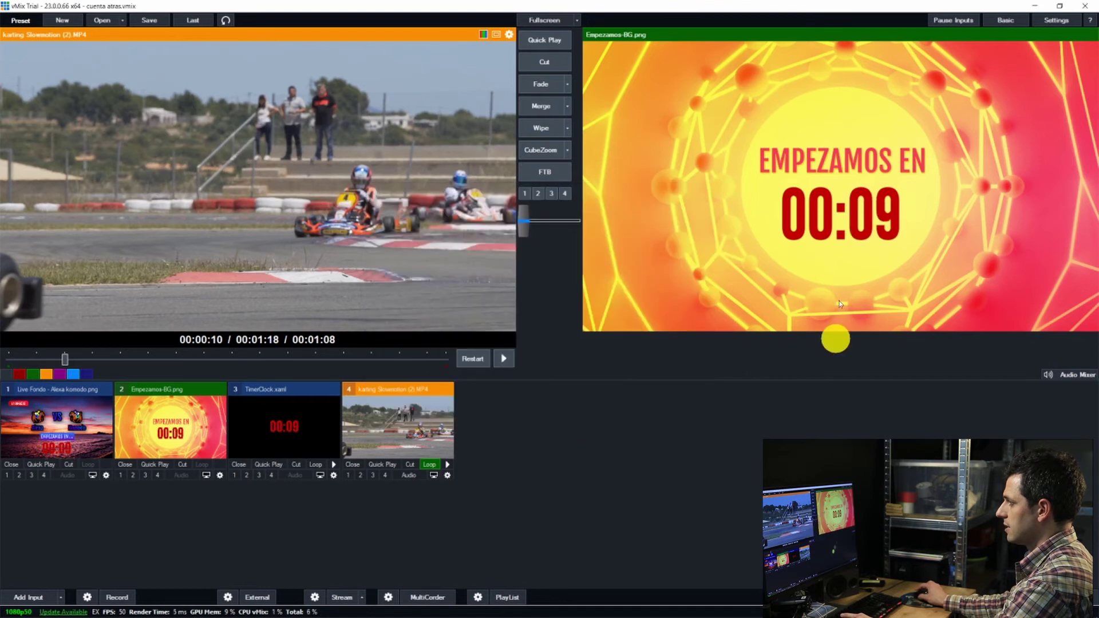